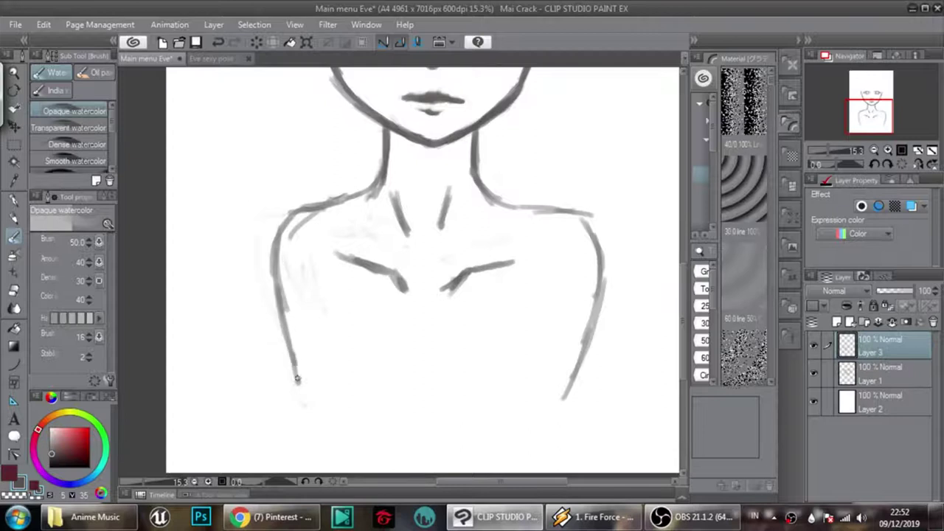
- Redraw the shoulder and outer arm line on the figure's left side and erase the old outline beside it
{"action": "mouse_move", "coordinate": [485, 190]}
{"action": "left_mouse_down"}
{"action": "mouse_move", "coordinate": [554, 207]}
{"action": "mouse_move", "coordinate": [582, 236]}
{"action": "mouse_move", "coordinate": [571, 344]}
{"action": "mouse_move", "coordinate": [601, 295]}
{"action": "mouse_move", "coordinate": [601, 251]}
{"action": "mouse_move", "coordinate": [583, 216]}
{"action": "mouse_move", "coordinate": [598, 255]}
{"action": "mouse_move", "coordinate": [590, 324]}
{"action": "mouse_move", "coordinate": [568, 387]}
{"action": "left_mouse_up"}
{"action": "key", "text": "e"}
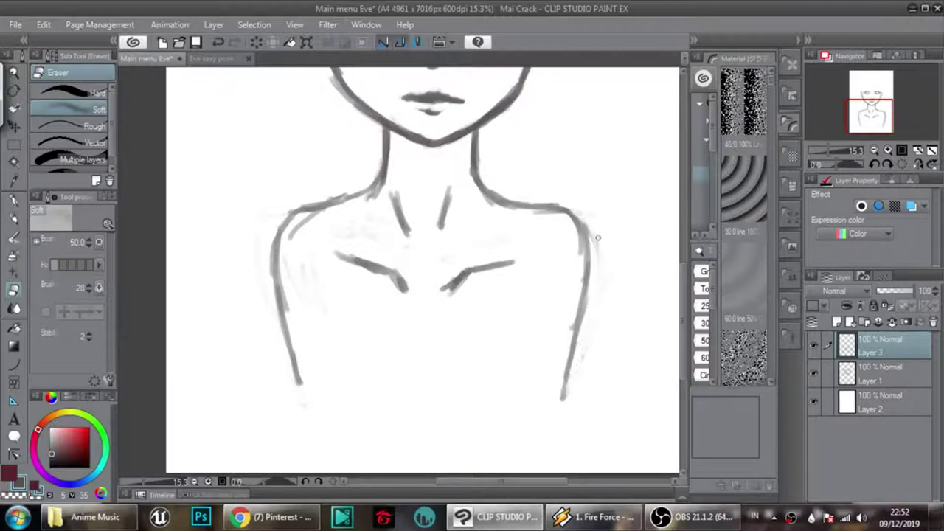
{"action": "left_click_drag", "start_coordinate": [554, 205], "coordinate": [577, 216]}
- Sketch the lower arm stroke, armpit fold and chest contour on the figure's right side
{"action": "key", "text": "b"}
{"action": "left_click_drag", "start_coordinate": [286, 317], "coordinate": [289, 375]}
{"action": "left_click_drag", "start_coordinate": [286, 312], "coordinate": [285, 381]}
{"action": "left_click_drag", "start_coordinate": [318, 276], "coordinate": [331, 306]}
{"action": "left_click_drag", "start_coordinate": [304, 291], "coordinate": [325, 318]}
{"action": "mouse_move", "coordinate": [325, 299]}
{"action": "left_mouse_down"}
{"action": "mouse_move", "coordinate": [326, 326]}
{"action": "mouse_move", "coordinate": [311, 352]}
{"action": "mouse_move", "coordinate": [317, 388]}
{"action": "left_mouse_up"}
{"action": "mouse_move", "coordinate": [323, 324]}
{"action": "left_mouse_down"}
{"action": "mouse_move", "coordinate": [316, 387]}
{"action": "mouse_move", "coordinate": [370, 422]}
{"action": "left_mouse_up"}
{"action": "left_click_drag", "start_coordinate": [315, 385], "coordinate": [362, 418]}
- Sketch the armpit fold and the matching chest contour on the figure's left side
{"action": "left_click_drag", "start_coordinate": [554, 275], "coordinate": [543, 303]}
{"action": "left_click_drag", "start_coordinate": [542, 301], "coordinate": [550, 348]}
{"action": "mouse_move", "coordinate": [542, 302]}
{"action": "left_mouse_down"}
{"action": "mouse_move", "coordinate": [548, 344]}
{"action": "mouse_move", "coordinate": [525, 393]}
{"action": "left_mouse_up"}
{"action": "left_click_drag", "start_coordinate": [553, 340], "coordinate": [526, 391]}
{"action": "mouse_move", "coordinate": [453, 405]}
{"action": "left_mouse_down"}
{"action": "mouse_move", "coordinate": [486, 411]}
{"action": "mouse_move", "coordinate": [467, 405]}
{"action": "mouse_move", "coordinate": [507, 409]}
{"action": "mouse_move", "coordinate": [548, 381]}
{"action": "left_mouse_up"}
{"action": "left_click_drag", "start_coordinate": [555, 346], "coordinate": [546, 389]}
{"action": "left_click_drag", "start_coordinate": [548, 385], "coordinate": [488, 398]}
{"action": "mouse_move", "coordinate": [308, 264]}
{"action": "left_mouse_down"}
{"action": "mouse_move", "coordinate": [329, 295]}
{"action": "mouse_move", "coordinate": [313, 379]}
{"action": "mouse_move", "coordinate": [376, 420]}
{"action": "mouse_move", "coordinate": [422, 396]}
{"action": "mouse_move", "coordinate": [513, 410]}
{"action": "mouse_move", "coordinate": [457, 402]}
{"action": "mouse_move", "coordinate": [498, 410]}
{"action": "mouse_move", "coordinate": [484, 391]}
{"action": "mouse_move", "coordinate": [486, 424]}
{"action": "left_mouse_up"}
- Clean up the lower chest curve on the figure's right side and darken the armpit strokes
{"action": "key", "text": "e"}
{"action": "mouse_move", "coordinate": [341, 369]}
{"action": "left_mouse_down"}
{"action": "mouse_move", "coordinate": [342, 407]}
{"action": "mouse_move", "coordinate": [334, 399]}
{"action": "mouse_move", "coordinate": [362, 409]}
{"action": "mouse_move", "coordinate": [327, 380]}
{"action": "mouse_move", "coordinate": [344, 345]}
{"action": "mouse_move", "coordinate": [395, 370]}
{"action": "mouse_move", "coordinate": [385, 385]}
{"action": "mouse_move", "coordinate": [391, 407]}
{"action": "mouse_move", "coordinate": [363, 413]}
{"action": "left_mouse_up"}
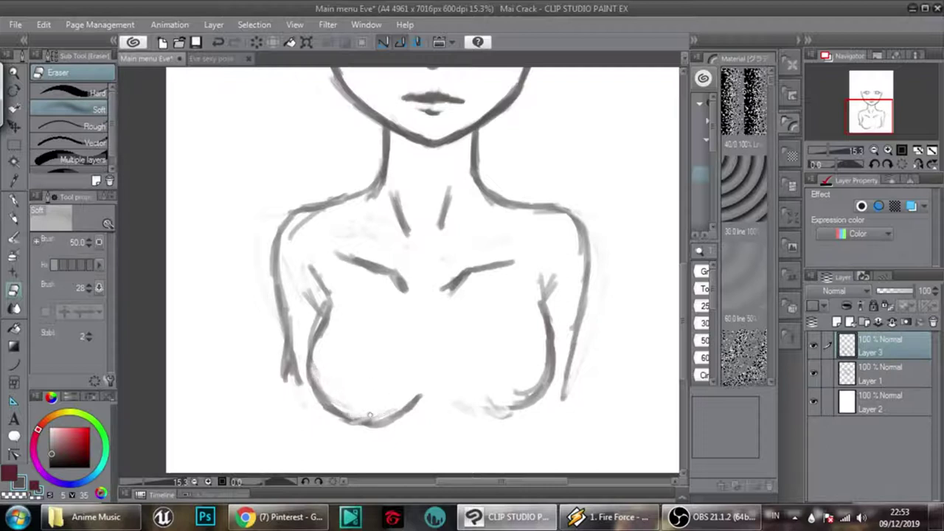
{"action": "key", "text": "b"}
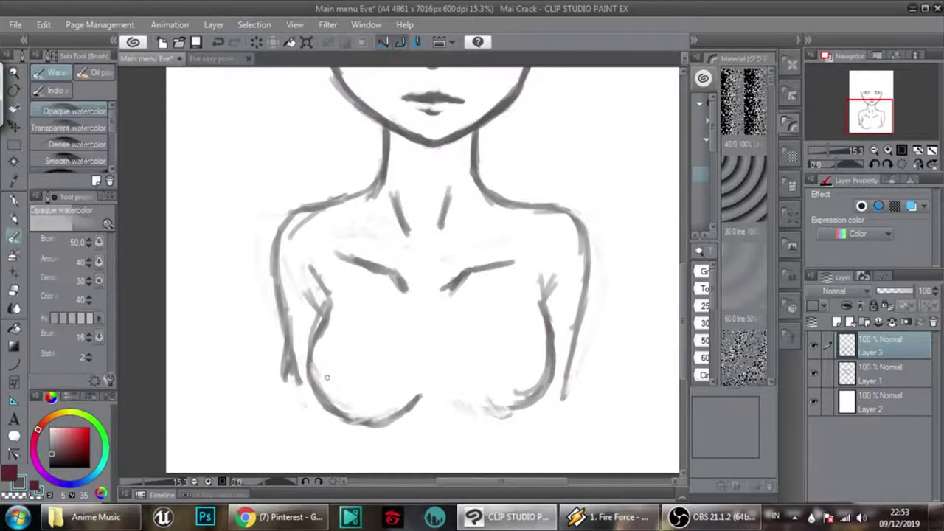
{"action": "mouse_move", "coordinate": [320, 396]}
{"action": "left_mouse_down"}
{"action": "mouse_move", "coordinate": [361, 422]}
{"action": "mouse_move", "coordinate": [397, 427]}
{"action": "mouse_move", "coordinate": [410, 402]}
{"action": "left_mouse_up"}
{"action": "left_click_drag", "start_coordinate": [308, 267], "coordinate": [327, 297]}
{"action": "left_click_drag", "start_coordinate": [555, 285], "coordinate": [549, 302]}
- Erase the rough inner ends of both lower chest curves with the Soft eraser
{"action": "key", "text": "e"}
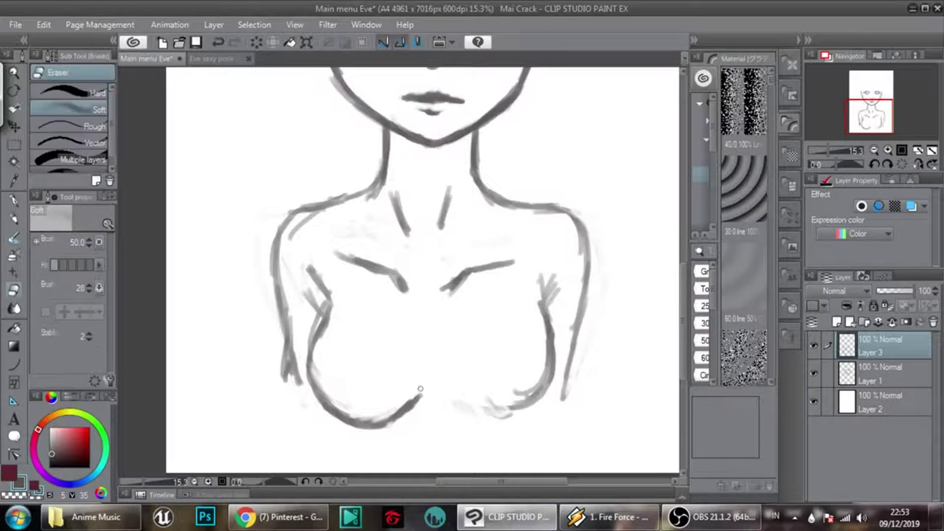
{"action": "mouse_move", "coordinate": [454, 390]}
{"action": "left_mouse_down"}
{"action": "mouse_move", "coordinate": [489, 400]}
{"action": "mouse_move", "coordinate": [511, 383]}
{"action": "mouse_move", "coordinate": [506, 413]}
{"action": "mouse_move", "coordinate": [535, 369]}
{"action": "mouse_move", "coordinate": [519, 413]}
{"action": "mouse_move", "coordinate": [538, 386]}
{"action": "mouse_move", "coordinate": [497, 420]}
{"action": "left_mouse_up"}
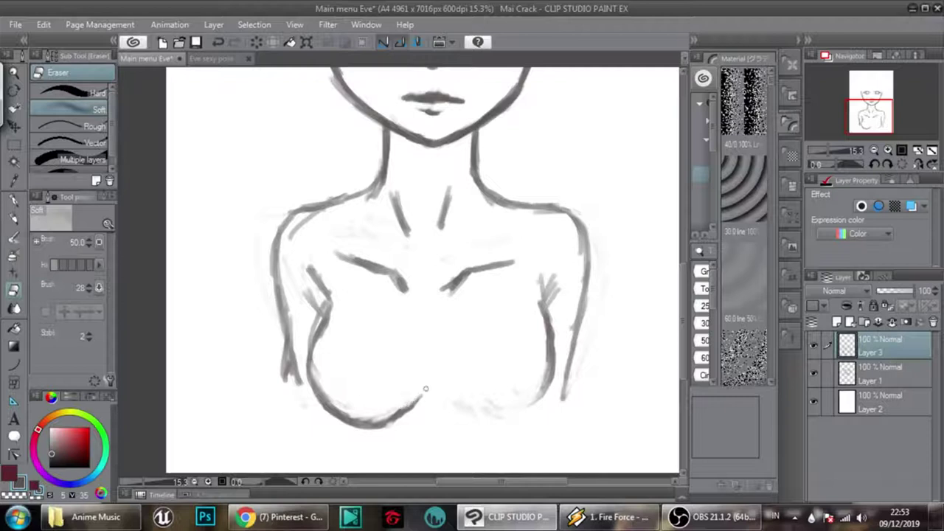
{"action": "left_click_drag", "start_coordinate": [393, 416], "coordinate": [413, 407]}
- Switch to the music player, restart the Fire Force track and minimise the player
{"action": "left_click", "coordinate": [569, 517]}
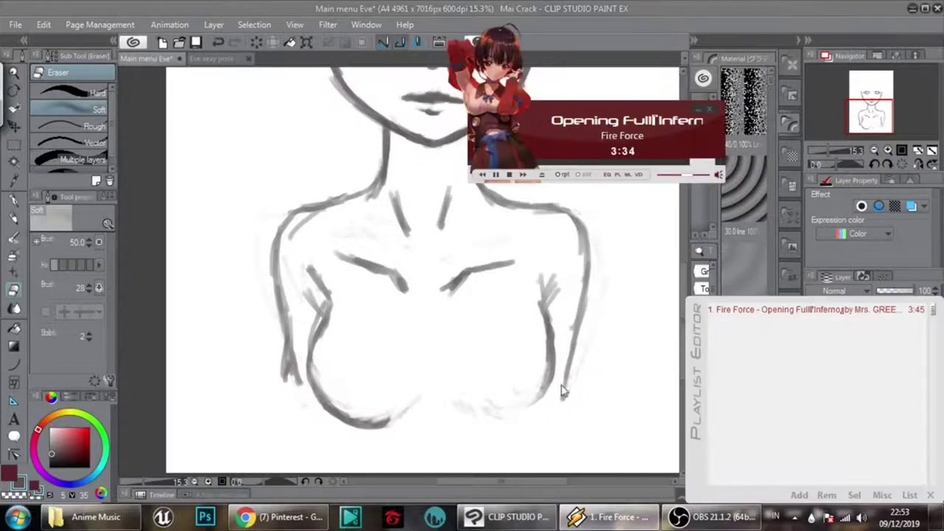
{"action": "left_click_drag", "start_coordinate": [573, 177], "coordinate": [551, 168]}
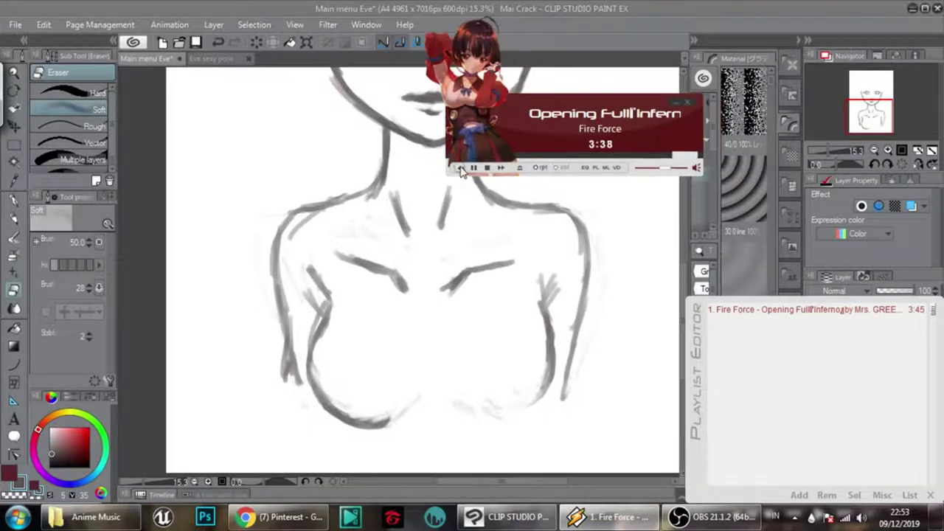
{"action": "left_click", "coordinate": [460, 169]}
{"action": "left_click", "coordinate": [675, 102]}
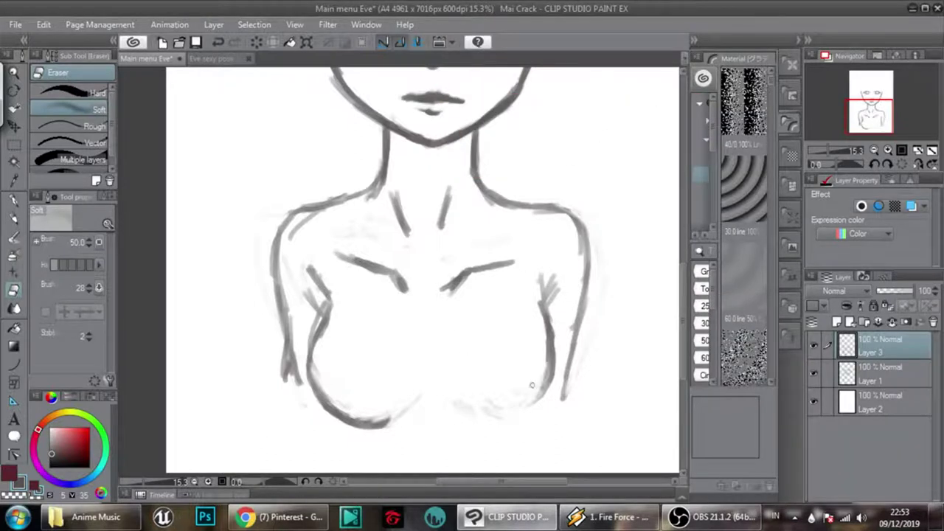
- Redraw the lower curves of the chest on both sides with the Opaque watercolor brush
{"action": "key", "text": "b"}
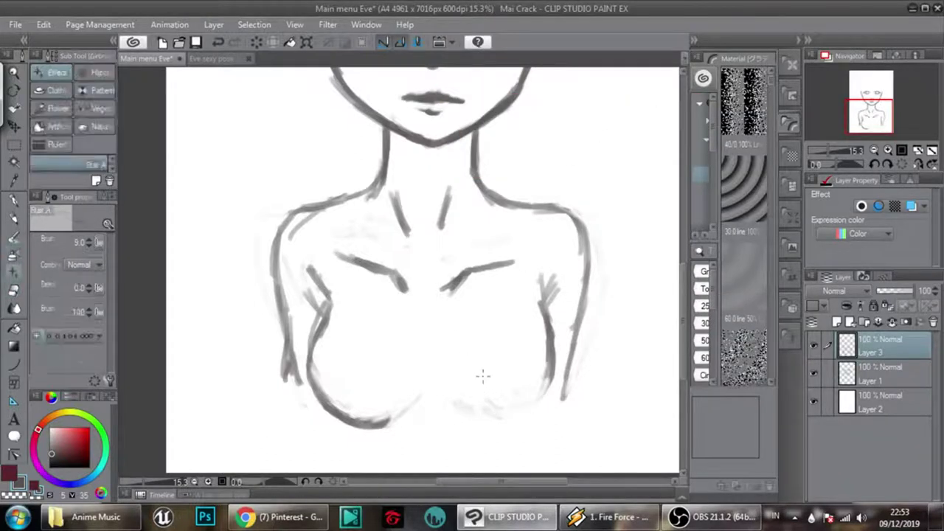
{"action": "mouse_move", "coordinate": [503, 406]}
{"action": "left_mouse_down"}
{"action": "mouse_move", "coordinate": [450, 410]}
{"action": "mouse_move", "coordinate": [502, 417]}
{"action": "mouse_move", "coordinate": [485, 420]}
{"action": "mouse_move", "coordinate": [525, 409]}
{"action": "left_mouse_up"}
{"action": "mouse_move", "coordinate": [470, 418]}
{"action": "left_mouse_down"}
{"action": "mouse_move", "coordinate": [508, 421]}
{"action": "mouse_move", "coordinate": [528, 409]}
{"action": "mouse_move", "coordinate": [548, 379]}
{"action": "left_mouse_up"}
{"action": "left_click_drag", "start_coordinate": [376, 423], "coordinate": [418, 404]}
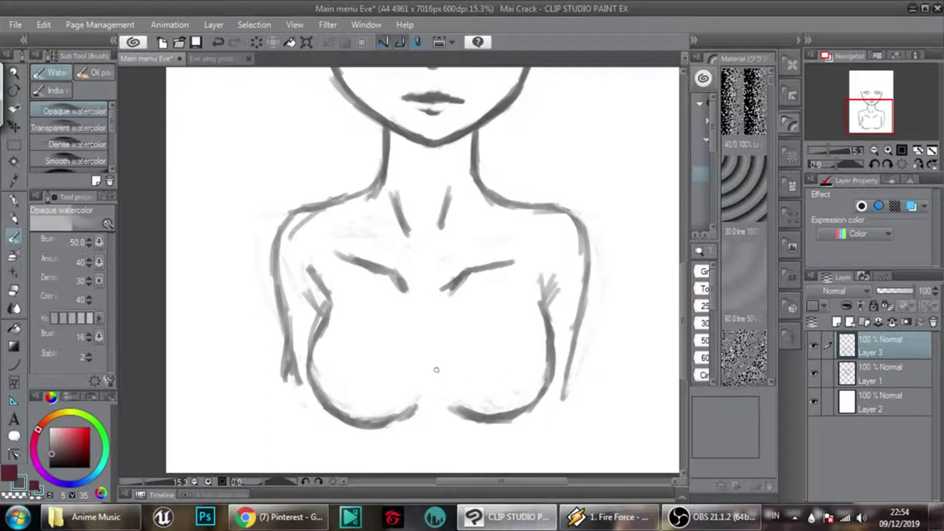
{"action": "left_click_drag", "start_coordinate": [448, 409], "coordinate": [492, 416]}
- Draw the centre chest lines converging between the two contours, below the collarbones
{"action": "left_click_drag", "start_coordinate": [418, 328], "coordinate": [428, 359]}
{"action": "left_click_drag", "start_coordinate": [443, 315], "coordinate": [433, 358]}
{"action": "left_click_drag", "start_coordinate": [412, 318], "coordinate": [451, 407]}
- Sketch the waist lines below the chest on both sides and tidy the one on the figure's left
{"action": "left_click_drag", "start_coordinate": [334, 410], "coordinate": [338, 473]}
{"action": "scroll", "coordinate": [538, 288], "scroll_direction": "down", "scroll_amount": 3}
{"action": "mouse_move", "coordinate": [549, 313]}
{"action": "left_mouse_down"}
{"action": "mouse_move", "coordinate": [550, 355]}
{"action": "mouse_move", "coordinate": [539, 372]}
{"action": "left_mouse_up"}
{"action": "left_click_drag", "start_coordinate": [547, 328], "coordinate": [562, 380]}
{"action": "left_click_drag", "start_coordinate": [544, 336], "coordinate": [546, 375]}
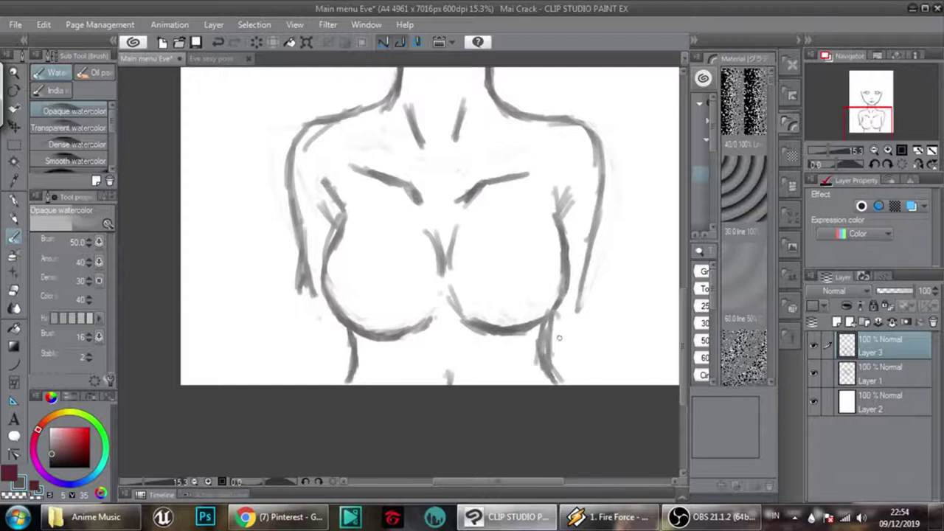
{"action": "key", "text": "e"}
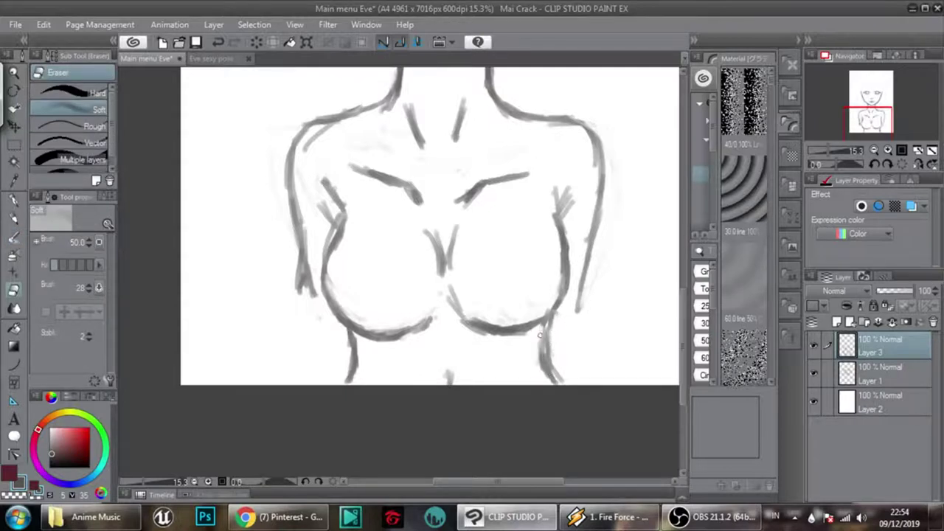
{"action": "mouse_move", "coordinate": [543, 324]}
{"action": "left_mouse_down"}
{"action": "mouse_move", "coordinate": [539, 366]}
{"action": "mouse_move", "coordinate": [540, 323]}
{"action": "left_mouse_up"}
{"action": "key", "text": "b"}
{"action": "mouse_move", "coordinate": [530, 331]}
{"action": "left_mouse_down"}
{"action": "mouse_move", "coordinate": [556, 296]}
{"action": "mouse_move", "coordinate": [550, 337]}
{"action": "mouse_move", "coordinate": [564, 298]}
{"action": "mouse_move", "coordinate": [548, 334]}
{"action": "mouse_move", "coordinate": [567, 377]}
{"action": "left_mouse_up"}
{"action": "left_click_drag", "start_coordinate": [356, 340], "coordinate": [352, 360]}
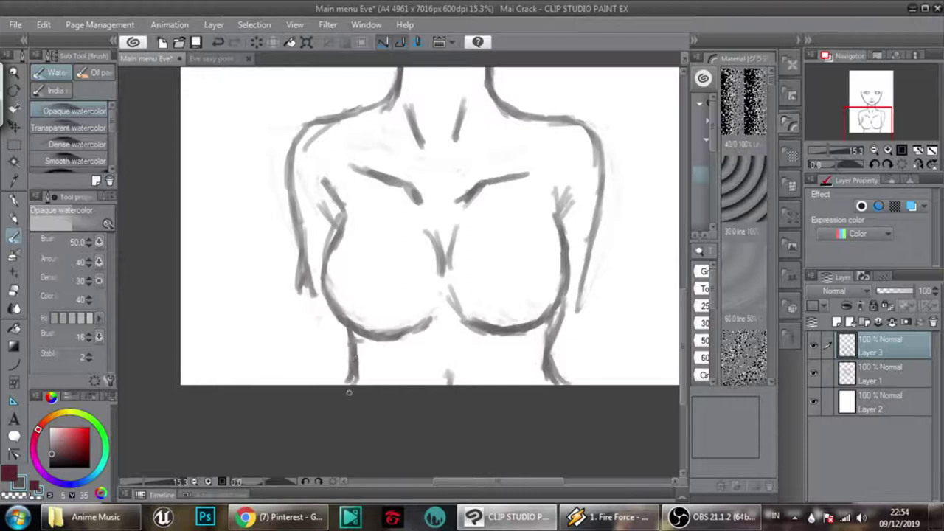
- Extend both outer arm lines downward, using the Eve pose image as reference
{"action": "left_click", "coordinate": [225, 59]}
{"action": "left_click_drag", "start_coordinate": [527, 234], "coordinate": [521, 208]}
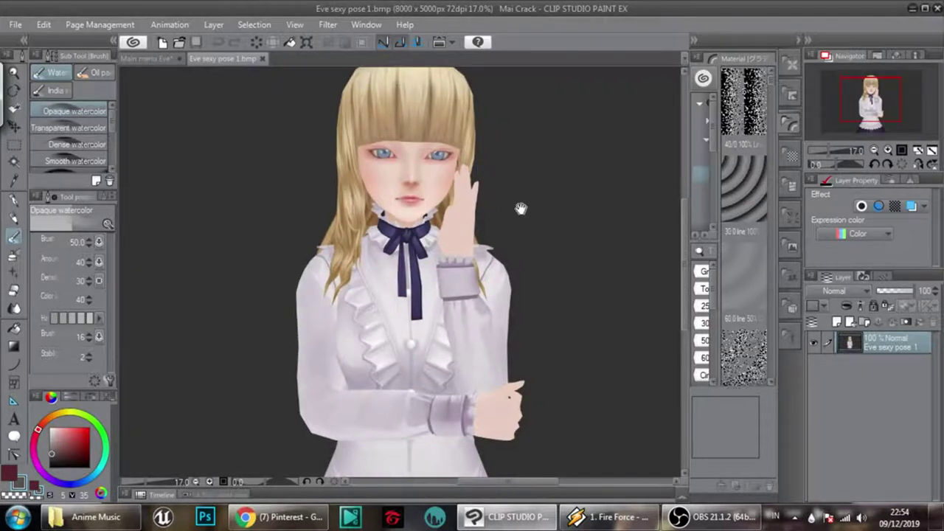
{"action": "left_click", "coordinate": [158, 60]}
{"action": "mouse_move", "coordinate": [603, 190]}
{"action": "left_mouse_down"}
{"action": "mouse_move", "coordinate": [586, 331]}
{"action": "mouse_move", "coordinate": [580, 316]}
{"action": "mouse_move", "coordinate": [572, 348]}
{"action": "mouse_move", "coordinate": [591, 388]}
{"action": "left_mouse_up"}
{"action": "left_click_drag", "start_coordinate": [295, 278], "coordinate": [301, 296]}
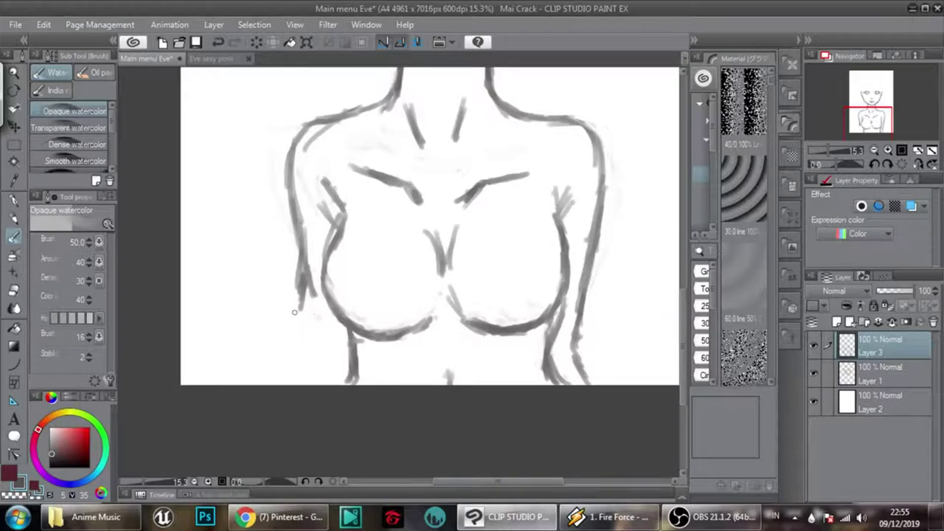
- Sketch the wrist and back of a hand over the chest, using the Pinterest doll photo as reference
{"action": "left_click_drag", "start_coordinate": [292, 329], "coordinate": [335, 283]}
{"action": "left_click", "coordinate": [277, 517]}
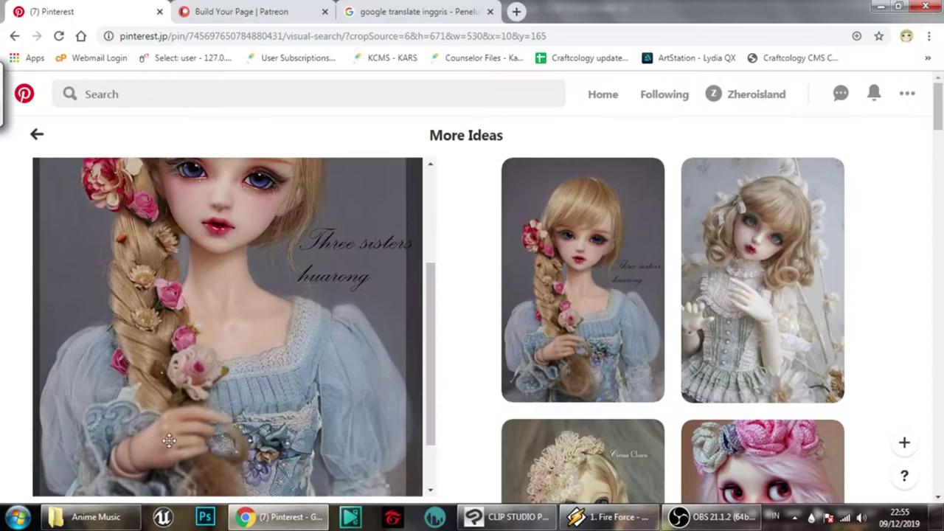
{"action": "left_click", "coordinate": [525, 520]}
{"action": "mouse_move", "coordinate": [293, 319]}
{"action": "left_mouse_down"}
{"action": "mouse_move", "coordinate": [325, 284]}
{"action": "mouse_move", "coordinate": [369, 258]}
{"action": "mouse_move", "coordinate": [400, 279]}
{"action": "left_mouse_up"}
{"action": "mouse_move", "coordinate": [341, 263]}
{"action": "left_mouse_down"}
{"action": "mouse_move", "coordinate": [388, 269]}
{"action": "mouse_move", "coordinate": [407, 288]}
{"action": "left_mouse_up"}
- Sketch the curled fingers beneath the hand's upper contour, following the hand in the Pinterest photo
{"action": "left_click", "coordinate": [305, 519]}
{"action": "left_click", "coordinate": [305, 520]}
{"action": "mouse_move", "coordinate": [362, 278]}
{"action": "left_mouse_down"}
{"action": "mouse_move", "coordinate": [412, 297]}
{"action": "mouse_move", "coordinate": [366, 280]}
{"action": "mouse_move", "coordinate": [384, 303]}
{"action": "mouse_move", "coordinate": [364, 304]}
{"action": "mouse_move", "coordinate": [384, 314]}
{"action": "left_mouse_up"}
{"action": "left_click", "coordinate": [315, 523]}
{"action": "left_click", "coordinate": [315, 519]}
{"action": "left_click", "coordinate": [306, 516]}
{"action": "mouse_move", "coordinate": [349, 300]}
{"action": "left_mouse_down"}
{"action": "mouse_move", "coordinate": [384, 312]}
{"action": "mouse_move", "coordinate": [367, 314]}
{"action": "mouse_move", "coordinate": [379, 325]}
{"action": "left_mouse_up"}
{"action": "left_click_drag", "start_coordinate": [345, 317], "coordinate": [371, 325]}
- Erase the chest line crossing the hand and redraw the hand's top contour and wrist line
{"action": "left_click", "coordinate": [291, 518]}
{"action": "left_click", "coordinate": [292, 519]}
{"action": "key", "text": "e"}
{"action": "mouse_move", "coordinate": [349, 255]}
{"action": "left_mouse_down"}
{"action": "mouse_move", "coordinate": [322, 289]}
{"action": "mouse_move", "coordinate": [348, 257]}
{"action": "left_mouse_up"}
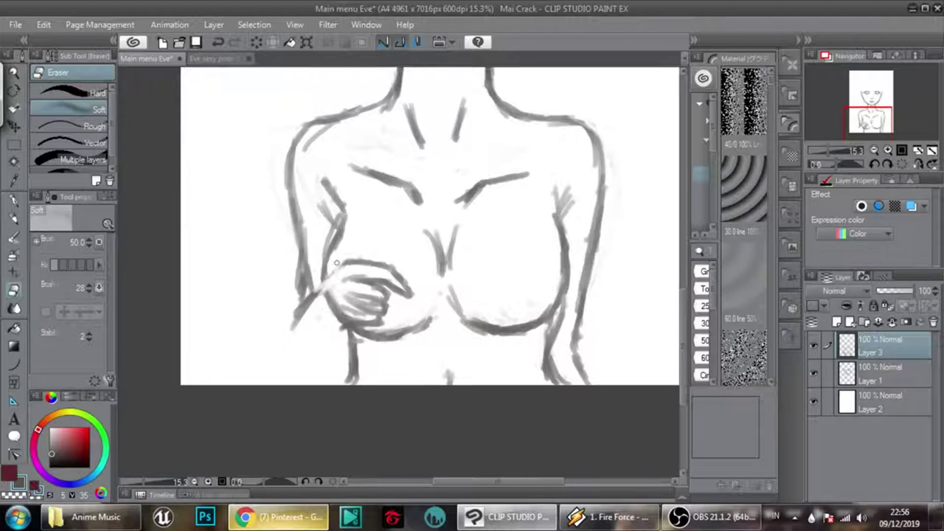
{"action": "key", "text": "b"}
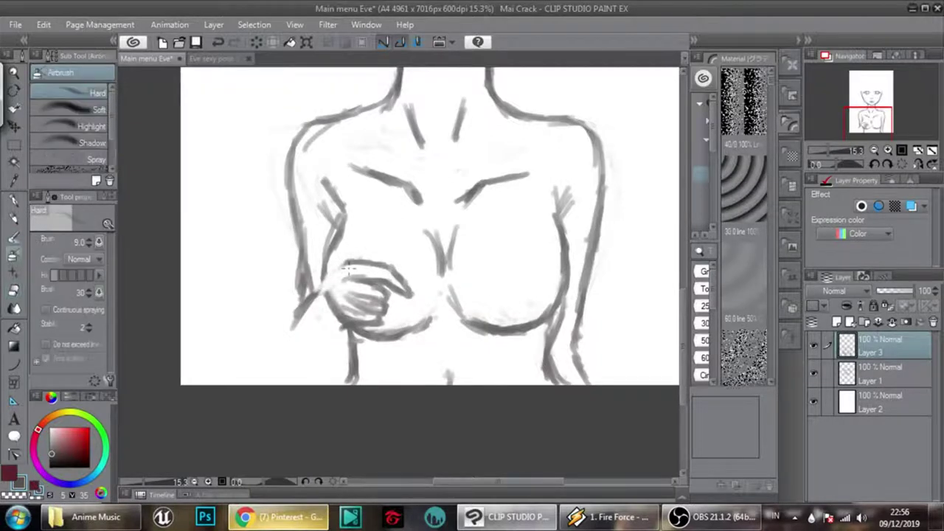
{"action": "key", "text": "b"}
{"action": "left_click_drag", "start_coordinate": [350, 264], "coordinate": [334, 271]}
{"action": "left_click_drag", "start_coordinate": [295, 311], "coordinate": [335, 272]}
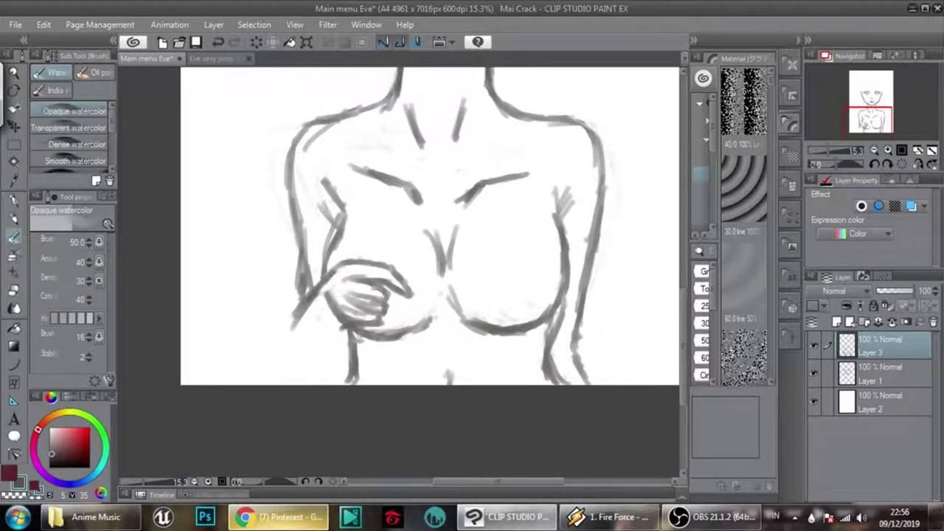
- Erase the inner finger strokes and the index fingertip, and redraw the finger outlines
{"action": "key", "text": "e"}
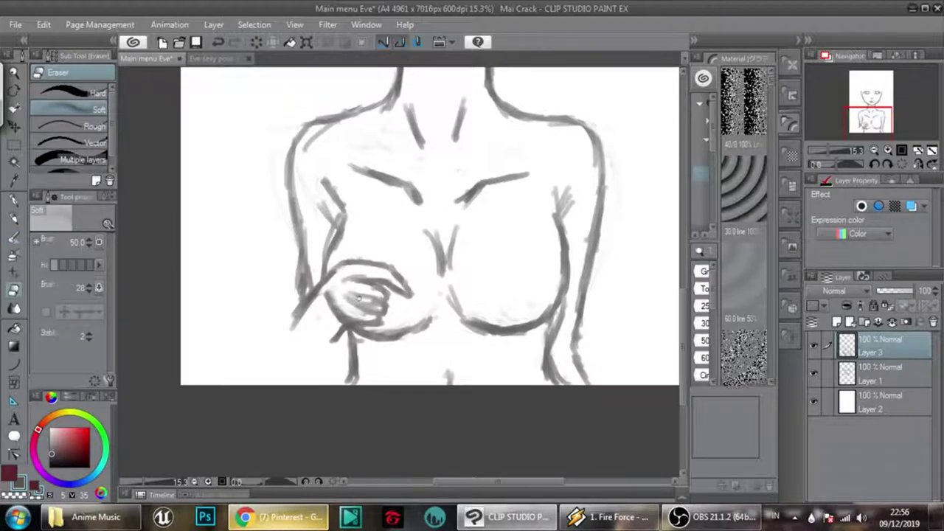
{"action": "left_click_drag", "start_coordinate": [362, 295], "coordinate": [372, 303]}
{"action": "mouse_move", "coordinate": [353, 286]}
{"action": "left_mouse_down"}
{"action": "mouse_move", "coordinate": [389, 272]}
{"action": "mouse_move", "coordinate": [416, 293]}
{"action": "left_mouse_up"}
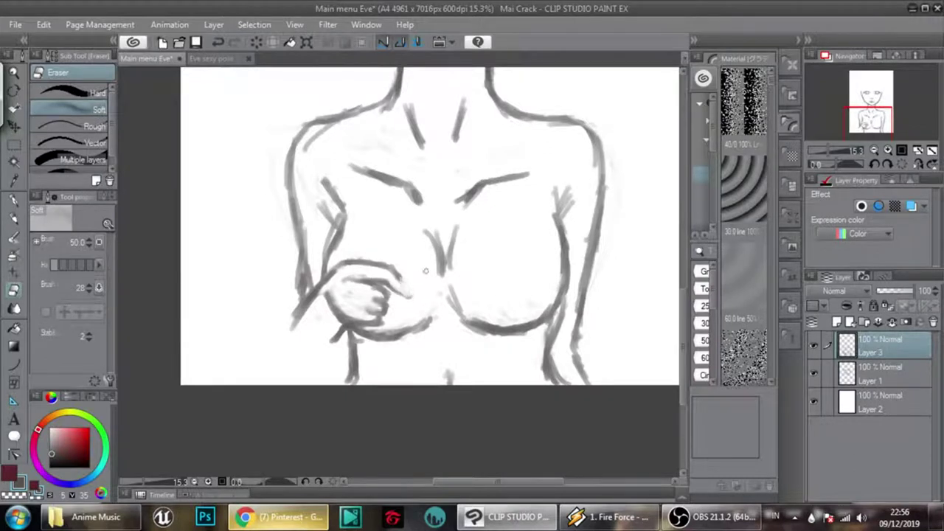
{"action": "key", "text": "b"}
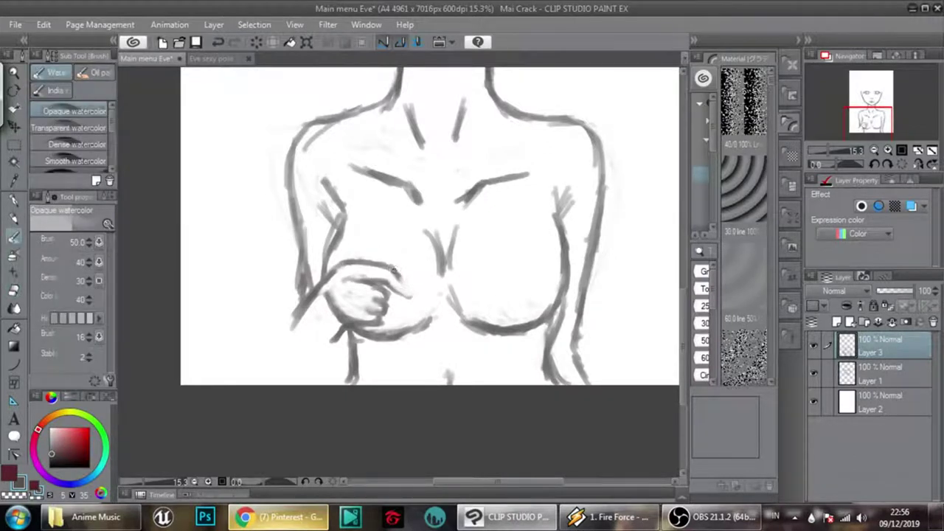
{"action": "mouse_move", "coordinate": [373, 282]}
{"action": "left_mouse_down"}
{"action": "mouse_move", "coordinate": [393, 297]}
{"action": "mouse_move", "coordinate": [386, 325]}
{"action": "mouse_move", "coordinate": [385, 302]}
{"action": "mouse_move", "coordinate": [373, 311]}
{"action": "mouse_move", "coordinate": [384, 320]}
{"action": "left_mouse_up"}
- Erase the curled fingertips and redraw the lower fingers as separate, longer strokes
{"action": "key", "text": "e"}
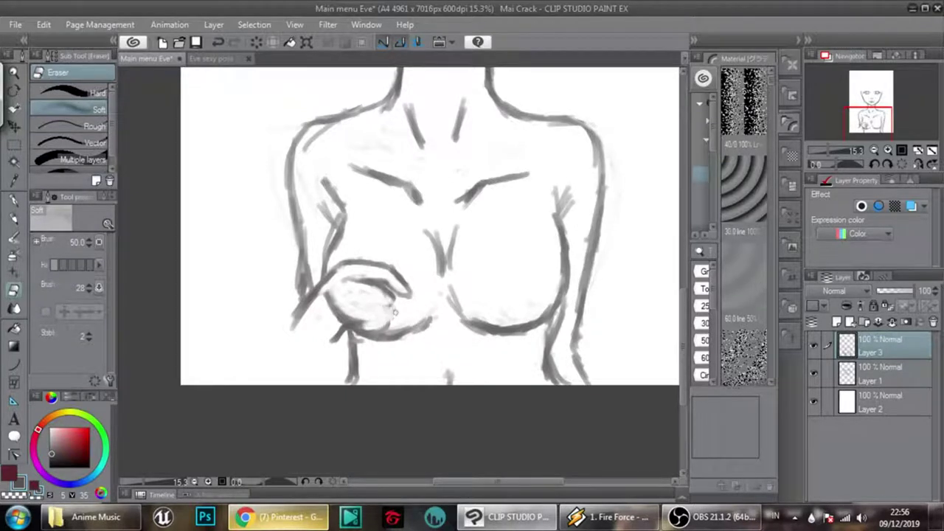
{"action": "key", "text": "b"}
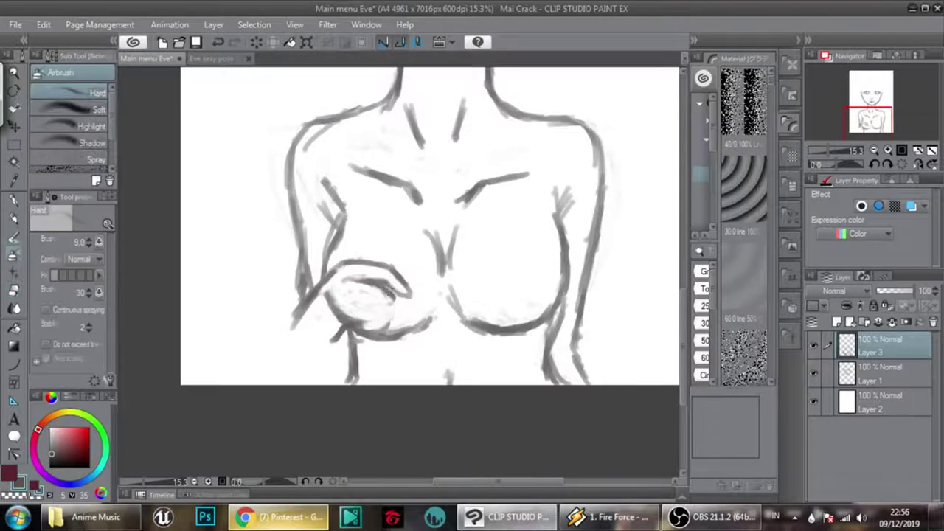
{"action": "key", "text": "b"}
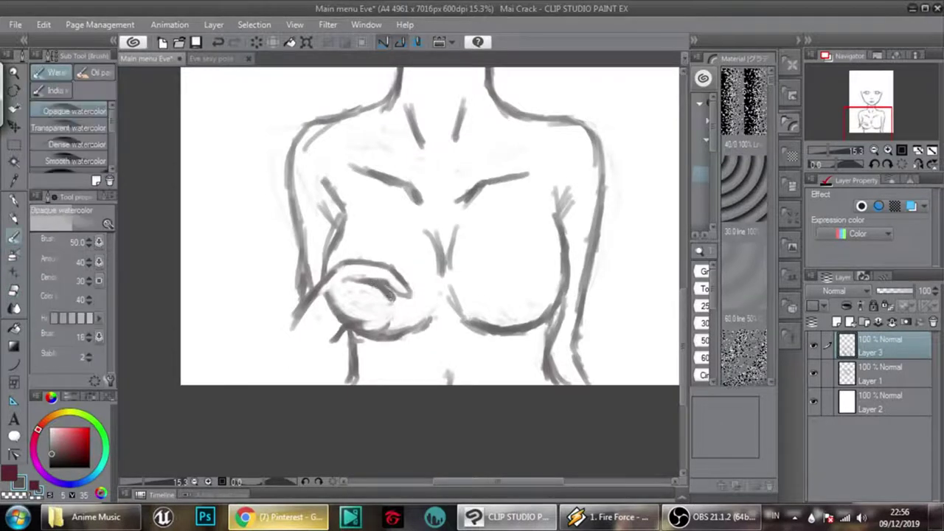
{"action": "mouse_move", "coordinate": [367, 293]}
{"action": "left_mouse_down"}
{"action": "mouse_move", "coordinate": [395, 312]}
{"action": "mouse_move", "coordinate": [357, 333]}
{"action": "left_mouse_up"}
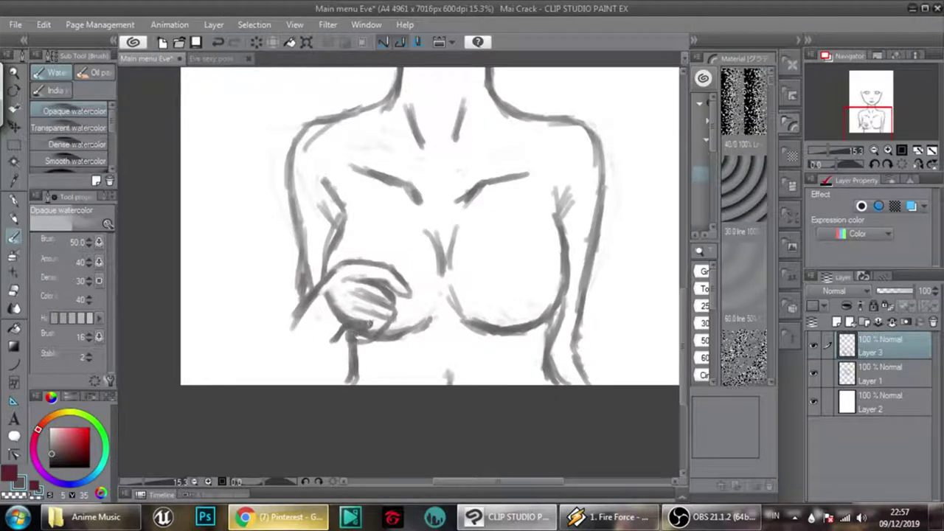
{"action": "key", "text": "e"}
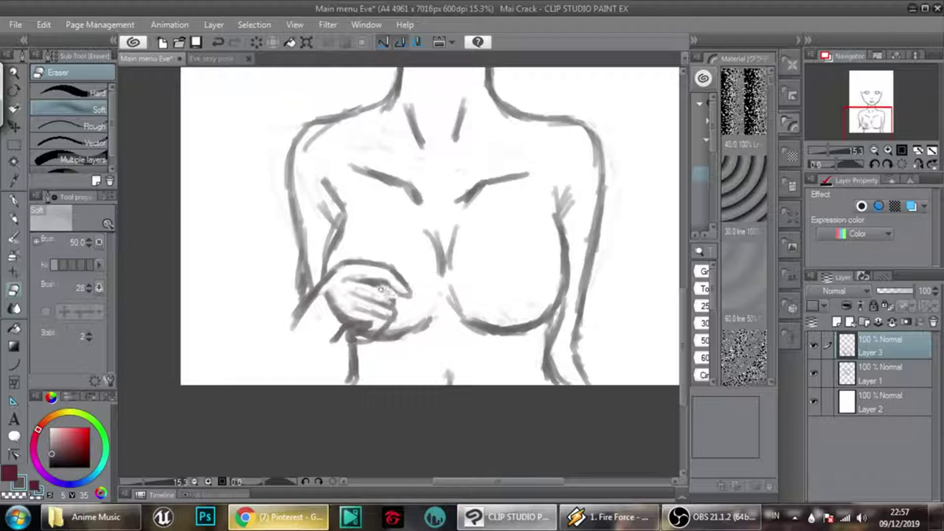
{"action": "key", "text": "b"}
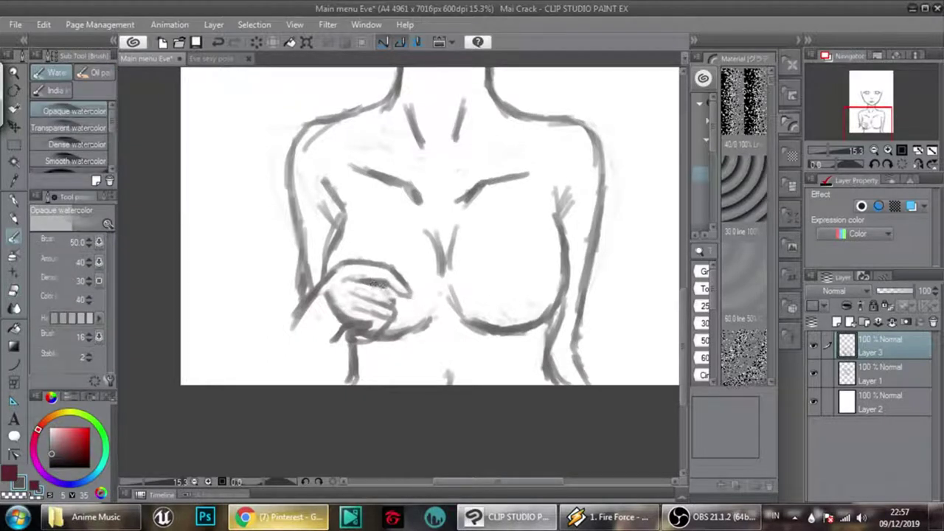
{"action": "mouse_move", "coordinate": [356, 292]}
{"action": "left_mouse_down"}
{"action": "mouse_move", "coordinate": [395, 313]}
{"action": "mouse_move", "coordinate": [385, 331]}
{"action": "left_mouse_up"}
- Draw both forearm lines from the wrist down to the bottom edge of the canvas
{"action": "left_click_drag", "start_coordinate": [314, 285], "coordinate": [279, 382]}
{"action": "left_click_drag", "start_coordinate": [345, 331], "coordinate": [316, 384]}
{"action": "left_click_drag", "start_coordinate": [302, 310], "coordinate": [273, 385]}
{"action": "mouse_move", "coordinate": [331, 345]}
{"action": "left_mouse_down"}
{"action": "mouse_move", "coordinate": [320, 381]}
{"action": "mouse_move", "coordinate": [310, 384]}
{"action": "left_mouse_up"}
- Erase the old upper arm outline on the figure's right side down to the wrist
{"action": "key", "text": "e"}
{"action": "left_click_drag", "start_coordinate": [304, 206], "coordinate": [301, 280]}
{"action": "left_click_drag", "start_coordinate": [302, 235], "coordinate": [292, 332]}
{"action": "left_click_drag", "start_coordinate": [295, 277], "coordinate": [272, 378]}
{"action": "mouse_move", "coordinate": [293, 512]}
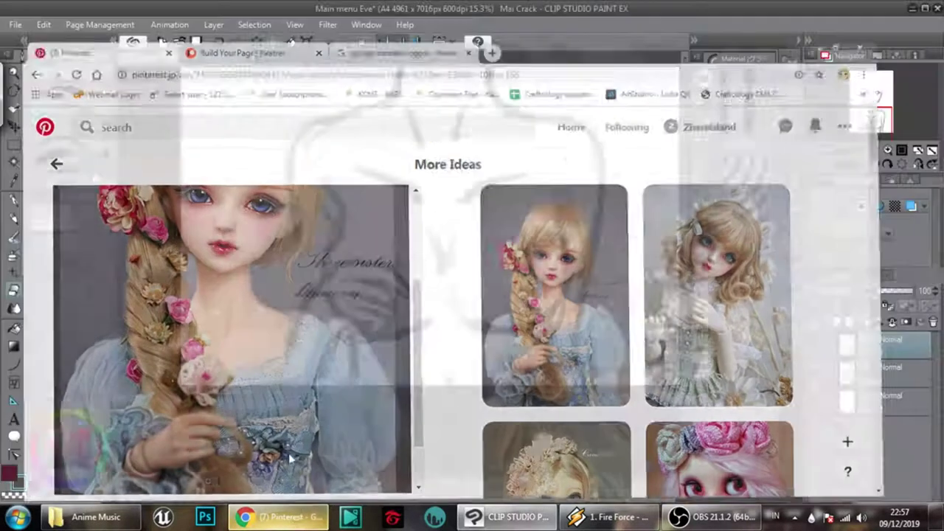
{"action": "mouse_move", "coordinate": [297, 192]}
{"action": "left_mouse_down"}
{"action": "mouse_move", "coordinate": [299, 163]}
{"action": "mouse_move", "coordinate": [291, 213]}
{"action": "mouse_move", "coordinate": [304, 245]}
{"action": "left_mouse_up"}
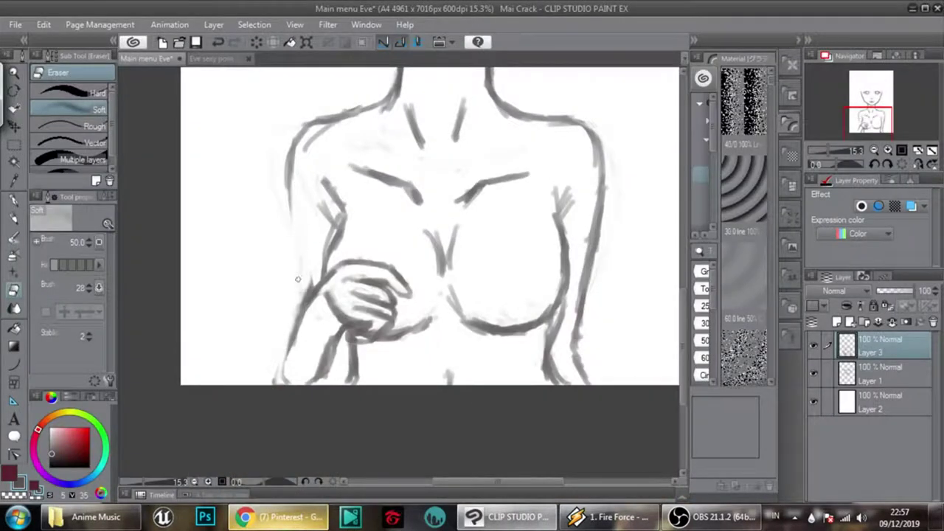
{"action": "mouse_move", "coordinate": [303, 296]}
{"action": "left_mouse_down"}
{"action": "mouse_move", "coordinate": [284, 261]}
{"action": "mouse_move", "coordinate": [292, 238]}
{"action": "left_mouse_up"}
{"action": "left_click_drag", "start_coordinate": [296, 318], "coordinate": [297, 301]}
- Redraw the outer arm line from the figure's right shoulder to the elbow and clean up the forearm edges
{"action": "key", "text": "b"}
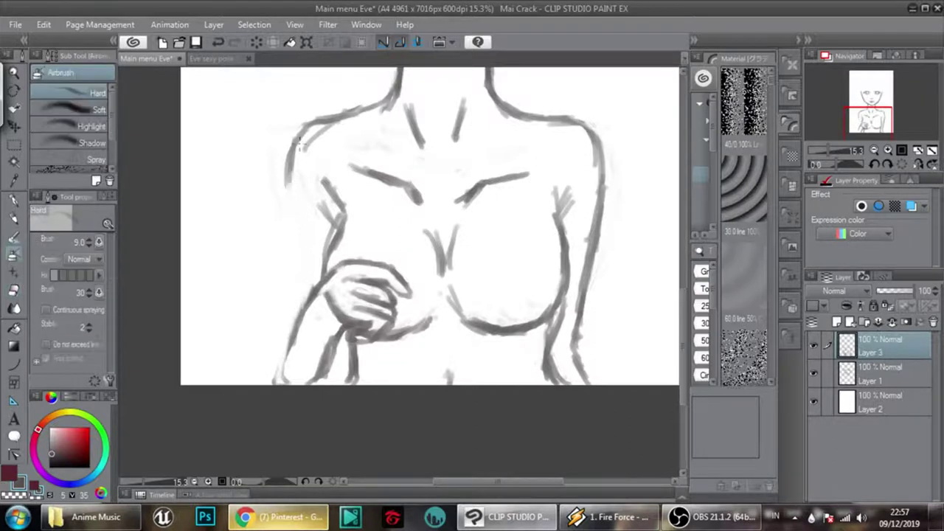
{"action": "mouse_move", "coordinate": [302, 128]}
{"action": "left_mouse_down"}
{"action": "mouse_move", "coordinate": [277, 248]}
{"action": "mouse_move", "coordinate": [284, 382]}
{"action": "left_mouse_up"}
{"action": "key", "text": "e"}
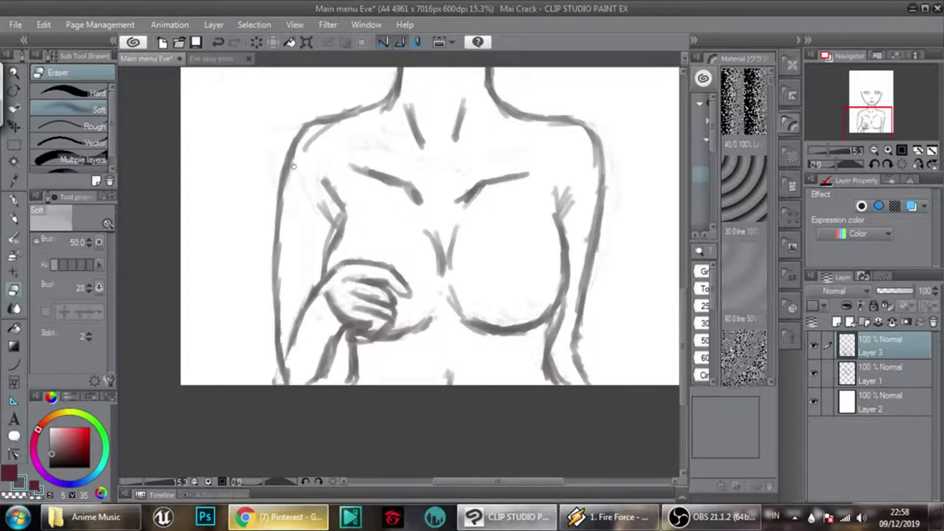
{"action": "mouse_move", "coordinate": [286, 229]}
{"action": "left_mouse_down"}
{"action": "mouse_move", "coordinate": [286, 372]}
{"action": "mouse_move", "coordinate": [272, 391]}
{"action": "left_mouse_up"}
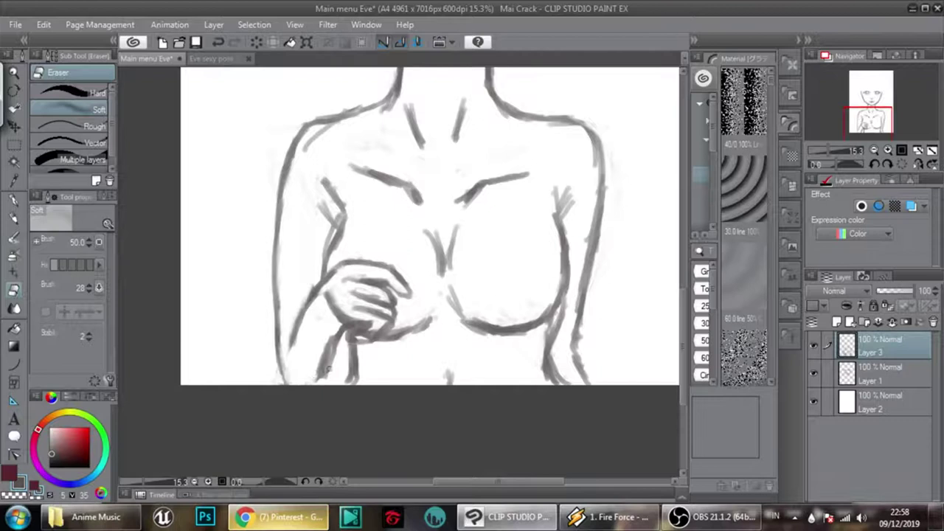
{"action": "key", "text": "b"}
{"action": "key", "text": "b"}
{"action": "key", "text": "b"}
{"action": "mouse_move", "coordinate": [336, 342]}
{"action": "left_mouse_down"}
{"action": "mouse_move", "coordinate": [329, 384]}
{"action": "mouse_move", "coordinate": [320, 352]}
{"action": "mouse_move", "coordinate": [324, 375]}
{"action": "left_mouse_up"}
- Enlarge the upper body sketch to 111% with its proportions kept and position it under the head
{"action": "key", "text": "e"}
{"action": "key", "text": "space"}
{"action": "mouse_move", "coordinate": [385, 83]}
{"action": "left_mouse_down"}
{"action": "mouse_move", "coordinate": [340, 310]}
{"action": "mouse_move", "coordinate": [340, 288]}
{"action": "left_mouse_up"}
{"action": "left_click_drag", "start_coordinate": [829, 150], "coordinate": [827, 150]}
{"action": "key", "text": "space"}
{"action": "mouse_move", "coordinate": [514, 272]}
{"action": "left_mouse_down"}
{"action": "mouse_move", "coordinate": [469, 185]}
{"action": "mouse_move", "coordinate": [505, 256]}
{"action": "left_mouse_up"}
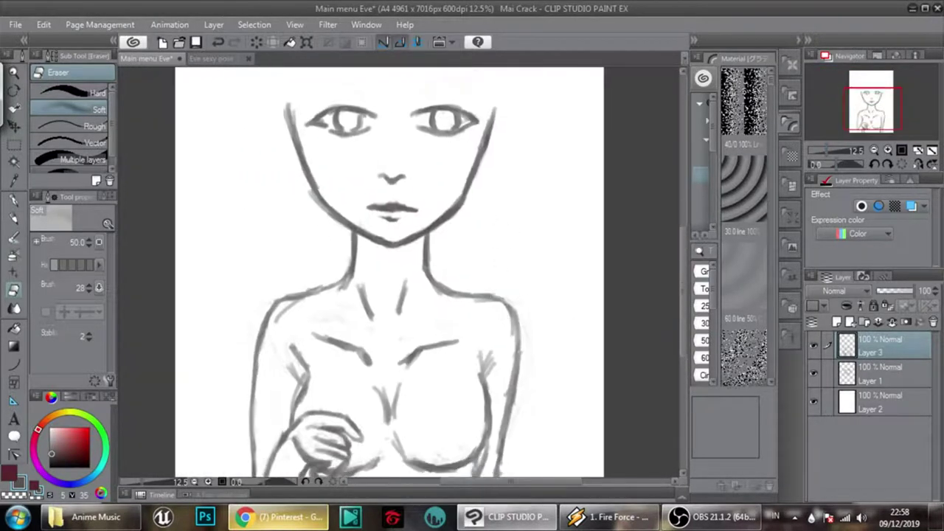
{"action": "key", "text": "ctrl+t"}
{"action": "left_click_drag", "start_coordinate": [542, 365], "coordinate": [562, 365]}
{"action": "left_click_drag", "start_coordinate": [495, 326], "coordinate": [481, 341]}
{"action": "left_click_drag", "start_coordinate": [233, 381], "coordinate": [224, 381]}
{"action": "left_click_drag", "start_coordinate": [471, 341], "coordinate": [475, 344]}
{"action": "mouse_move", "coordinate": [530, 330]}
{"action": "left_mouse_down"}
{"action": "mouse_move", "coordinate": [542, 270]}
{"action": "mouse_move", "coordinate": [538, 317]}
{"action": "left_mouse_up"}
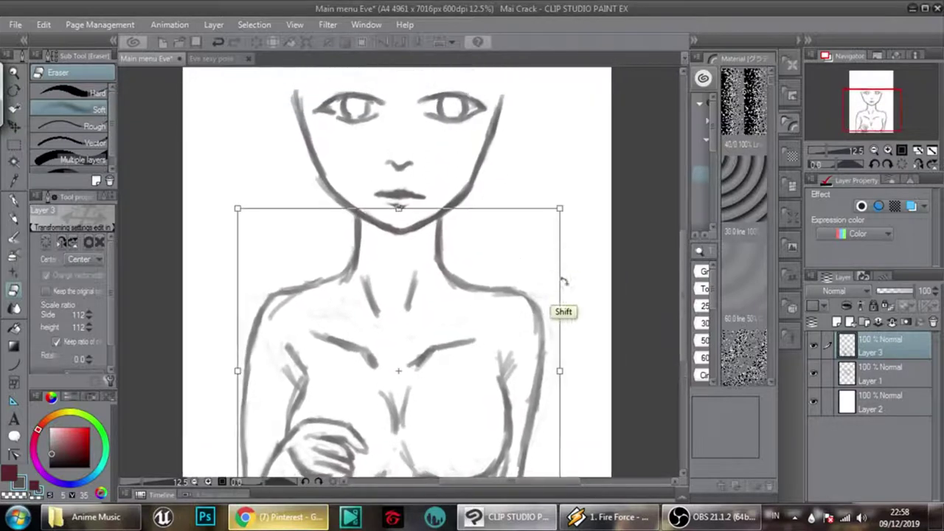
{"action": "left_click_drag", "start_coordinate": [560, 209], "coordinate": [557, 212]}
{"action": "left_click_drag", "start_coordinate": [491, 319], "coordinate": [531, 310]}
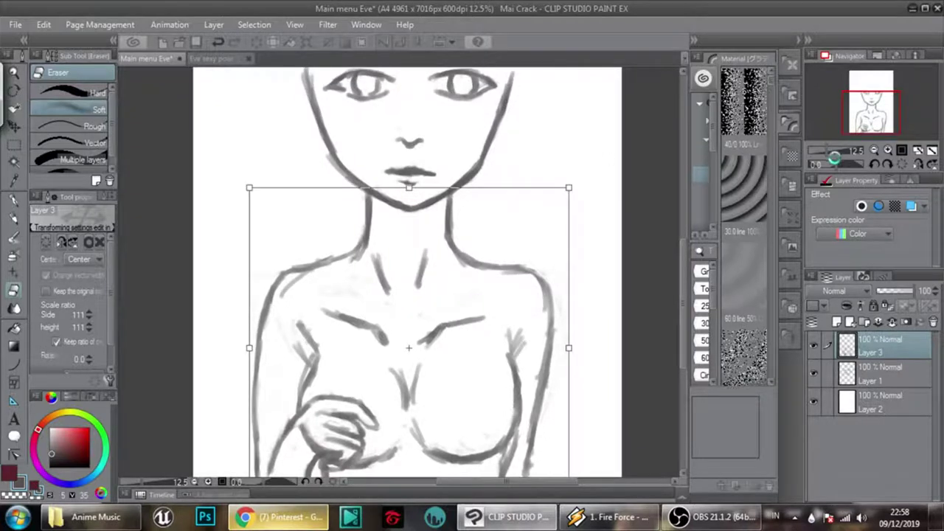
{"action": "key", "text": "Return"}
- Erase the figure's right shoulder curve and redraw it as a rounder line running into the upper arm
{"action": "left_click_drag", "start_coordinate": [828, 151], "coordinate": [828, 151]}
{"action": "mouse_move", "coordinate": [285, 276]}
{"action": "left_mouse_down"}
{"action": "mouse_move", "coordinate": [316, 268]}
{"action": "mouse_move", "coordinate": [292, 297]}
{"action": "mouse_move", "coordinate": [284, 294]}
{"action": "mouse_move", "coordinate": [265, 333]}
{"action": "mouse_move", "coordinate": [268, 277]}
{"action": "mouse_move", "coordinate": [268, 318]}
{"action": "mouse_move", "coordinate": [270, 296]}
{"action": "mouse_move", "coordinate": [287, 281]}
{"action": "left_mouse_up"}
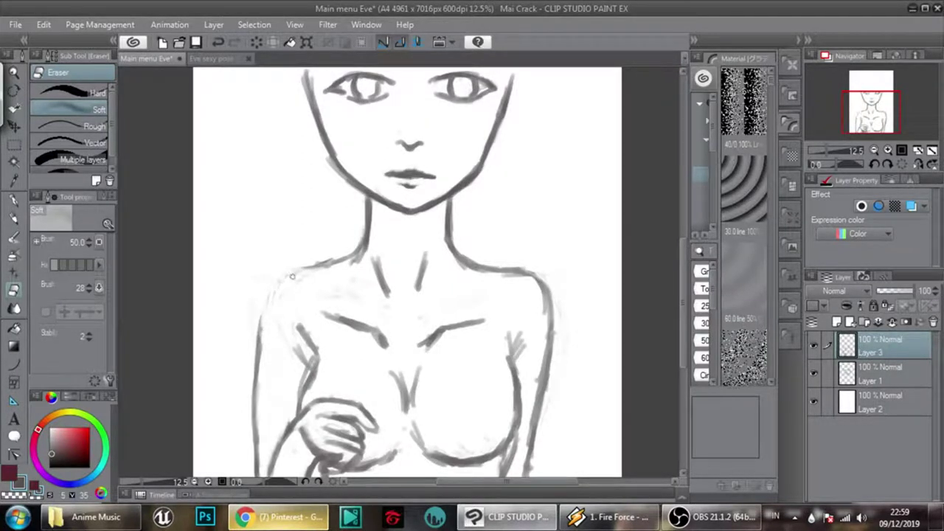
{"action": "key", "text": "b"}
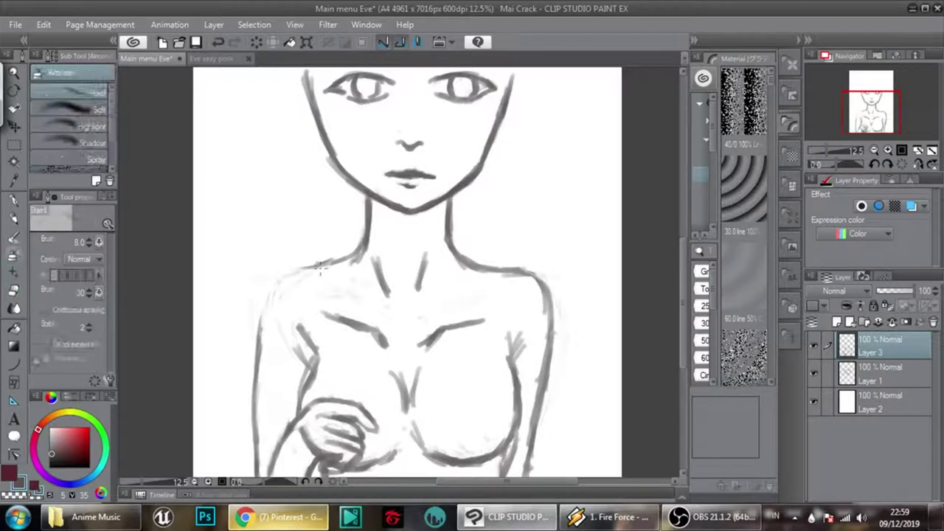
{"action": "key", "text": "b"}
{"action": "key", "text": "b"}
{"action": "left_click_drag", "start_coordinate": [335, 260], "coordinate": [279, 280]}
{"action": "left_click_drag", "start_coordinate": [263, 329], "coordinate": [268, 290]}
{"action": "mouse_move", "coordinate": [260, 347]}
{"action": "left_mouse_down"}
{"action": "mouse_move", "coordinate": [280, 280]}
{"action": "mouse_move", "coordinate": [321, 264]}
{"action": "left_mouse_up"}
- Erase the figure's left shoulder corner and redraw it as a softer slope from the neck into the arm
{"action": "left_click_drag", "start_coordinate": [378, 332], "coordinate": [361, 265]}
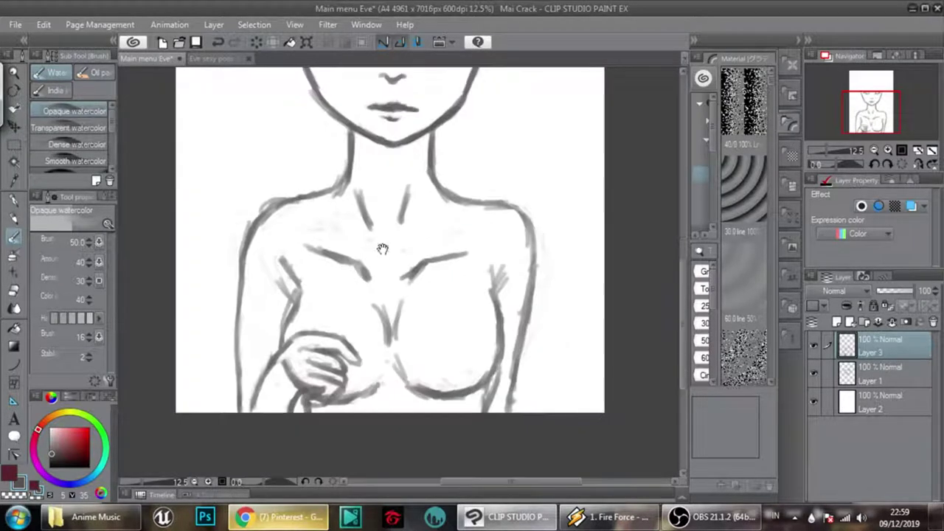
{"action": "key", "text": "e"}
{"action": "mouse_move", "coordinate": [502, 204]}
{"action": "left_mouse_down"}
{"action": "mouse_move", "coordinate": [529, 225]}
{"action": "mouse_move", "coordinate": [520, 227]}
{"action": "mouse_move", "coordinate": [532, 263]}
{"action": "mouse_move", "coordinate": [503, 227]}
{"action": "mouse_move", "coordinate": [495, 199]}
{"action": "mouse_move", "coordinate": [529, 224]}
{"action": "mouse_move", "coordinate": [502, 206]}
{"action": "left_mouse_up"}
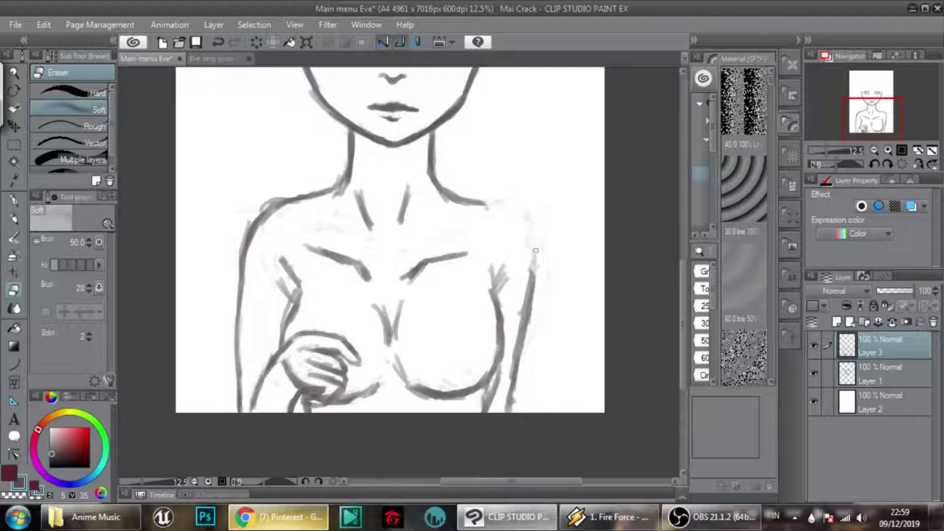
{"action": "key", "text": "b"}
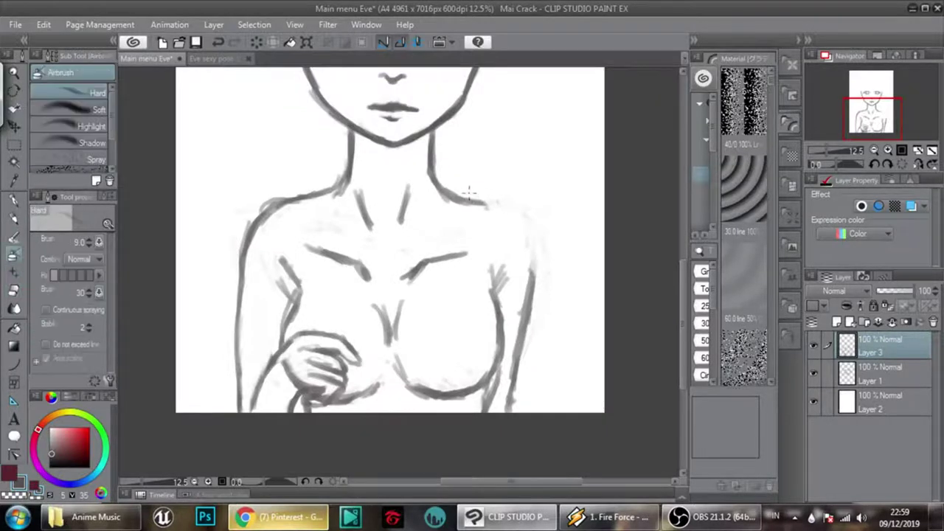
{"action": "key", "text": "b"}
{"action": "mouse_move", "coordinate": [486, 203]}
{"action": "left_mouse_down"}
{"action": "mouse_move", "coordinate": [537, 250]}
{"action": "mouse_move", "coordinate": [520, 221]}
{"action": "mouse_move", "coordinate": [536, 249]}
{"action": "mouse_move", "coordinate": [533, 295]}
{"action": "left_mouse_up"}
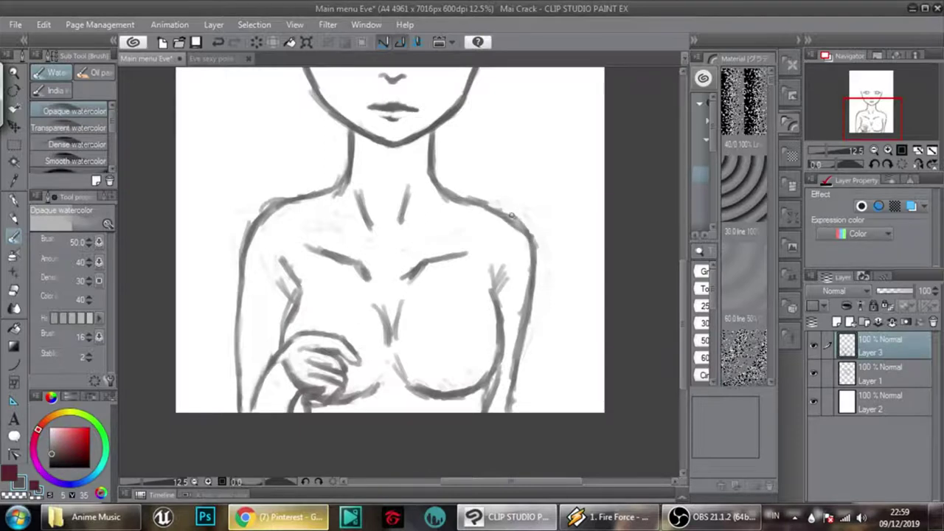
{"action": "key", "text": "e"}
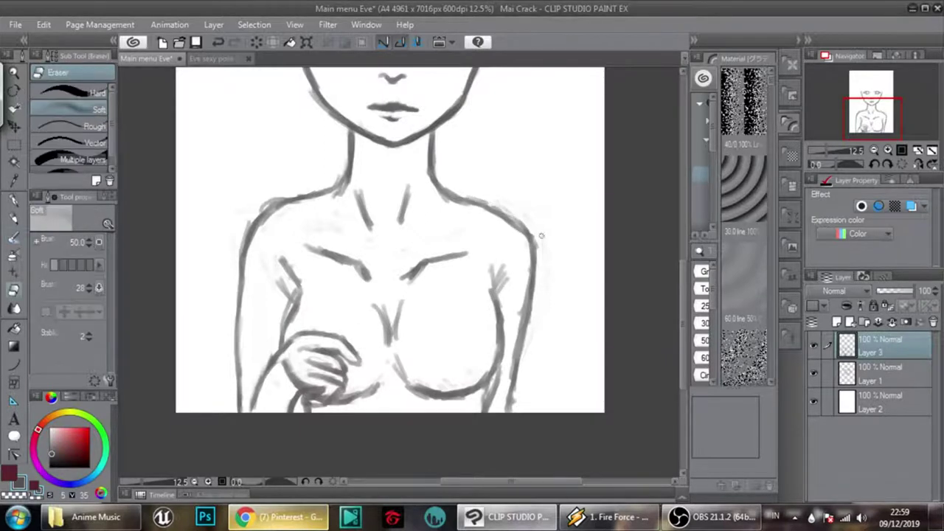
- Erase the two slanted tendon lines at the base of the neck
{"action": "left_click_drag", "start_coordinate": [505, 150], "coordinate": [516, 212]}
{"action": "mouse_move", "coordinate": [371, 255]}
{"action": "left_mouse_down"}
{"action": "mouse_move", "coordinate": [375, 282]}
{"action": "mouse_move", "coordinate": [368, 262]}
{"action": "mouse_move", "coordinate": [390, 298]}
{"action": "mouse_move", "coordinate": [392, 242]}
{"action": "mouse_move", "coordinate": [413, 273]}
{"action": "mouse_move", "coordinate": [417, 254]}
{"action": "mouse_move", "coordinate": [415, 290]}
{"action": "left_mouse_up"}
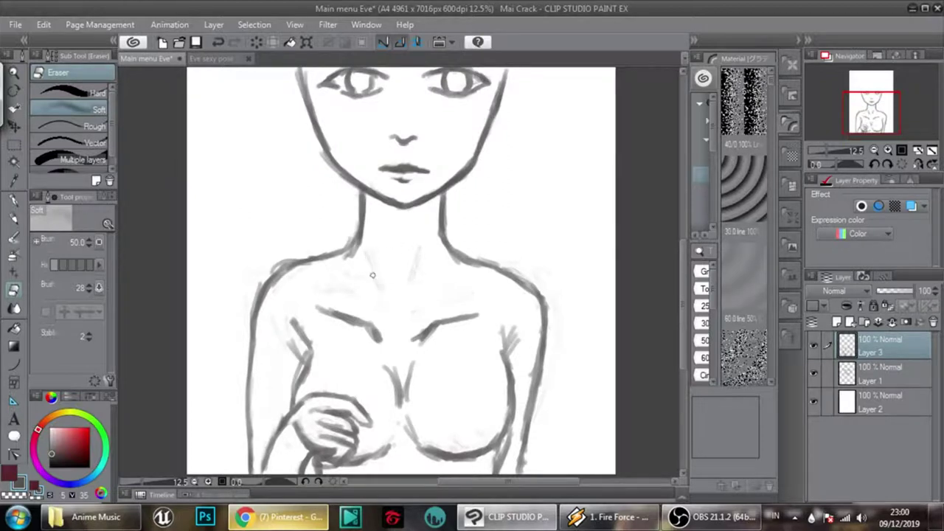
{"action": "left_click_drag", "start_coordinate": [413, 257], "coordinate": [412, 257]}
- Scale the upper body layer down slightly to 99% with its proportions kept
{"action": "left_click_drag", "start_coordinate": [823, 152], "coordinate": [824, 153]}
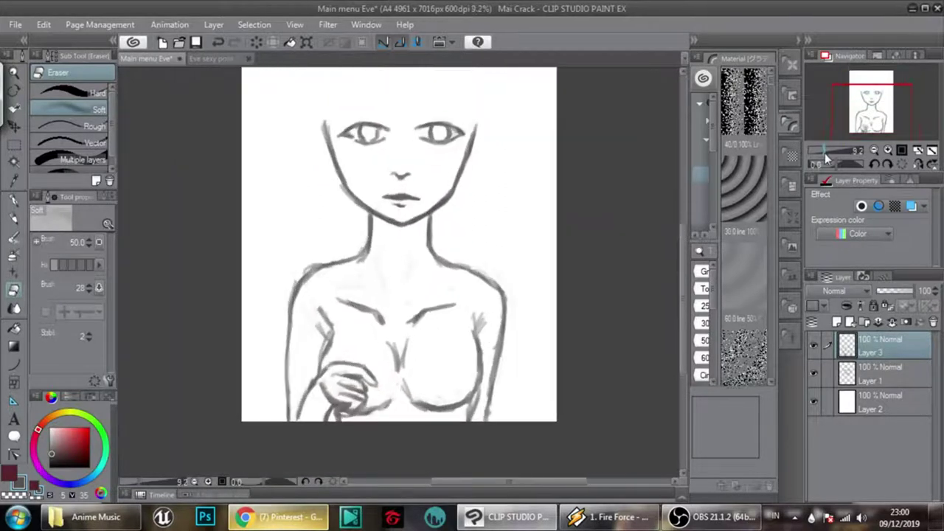
{"action": "key", "text": "ctrl+t"}
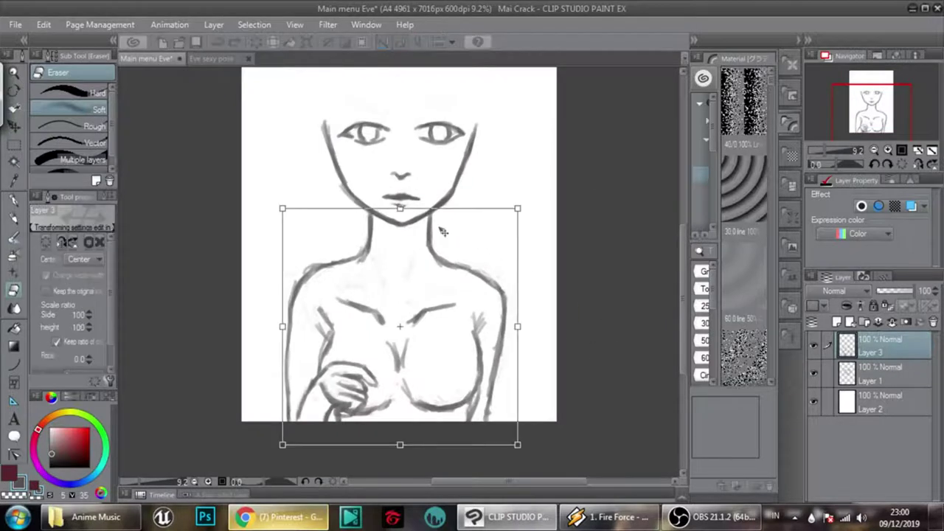
{"action": "left_click_drag", "start_coordinate": [400, 211], "coordinate": [399, 210]}
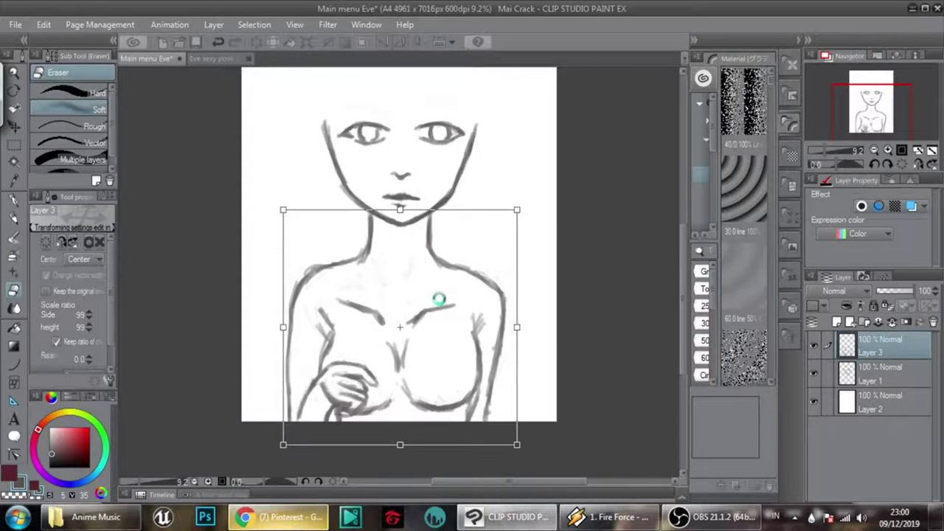
{"action": "key", "text": "Return"}
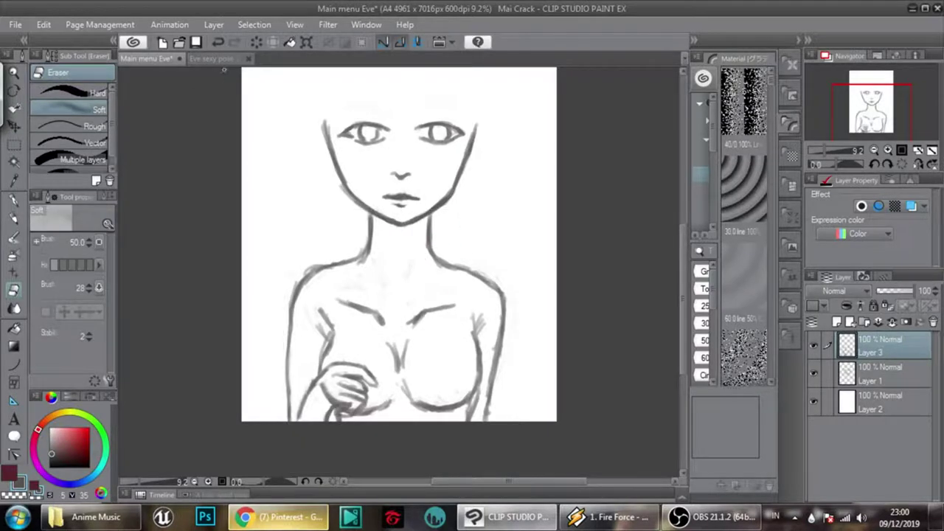
- Erase the old collarbones and redraw them higher, just under the shoulder line, with two short tendon lines on the neck
{"action": "left_click", "coordinate": [219, 58]}
{"action": "left_click", "coordinate": [170, 59]}
{"action": "left_click_drag", "start_coordinate": [382, 310], "coordinate": [336, 298]}
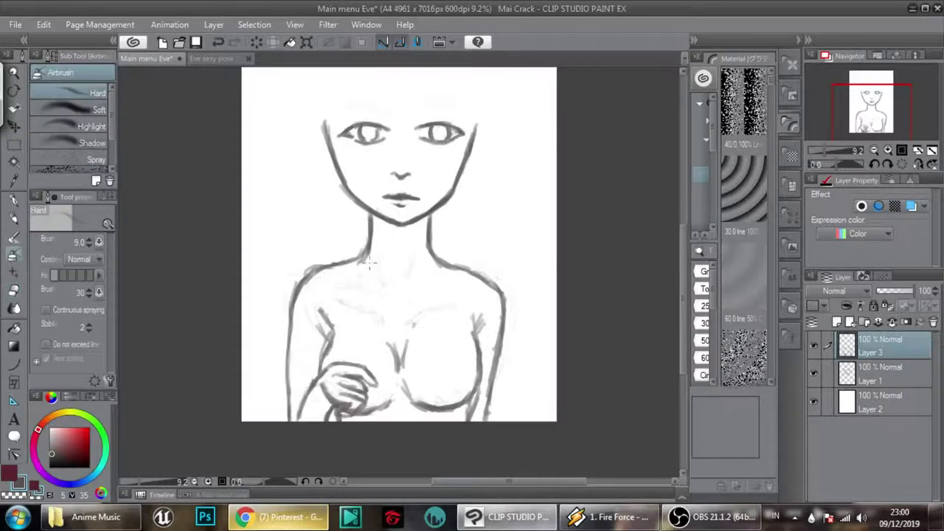
{"action": "key", "text": "b"}
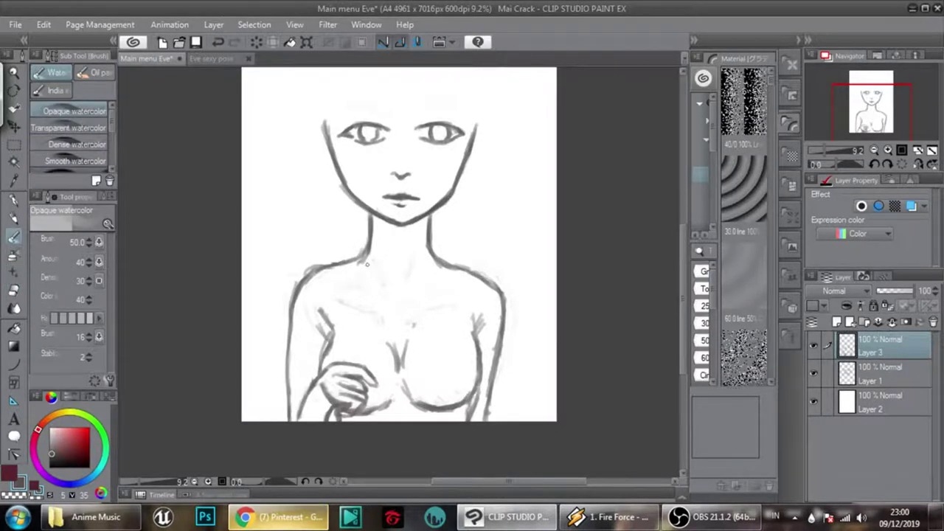
{"action": "key", "text": "b"}
{"action": "key", "text": "b"}
{"action": "key", "text": "b"}
{"action": "left_click_drag", "start_coordinate": [416, 287], "coordinate": [455, 275]}
{"action": "left_click_drag", "start_coordinate": [420, 231], "coordinate": [410, 258]}
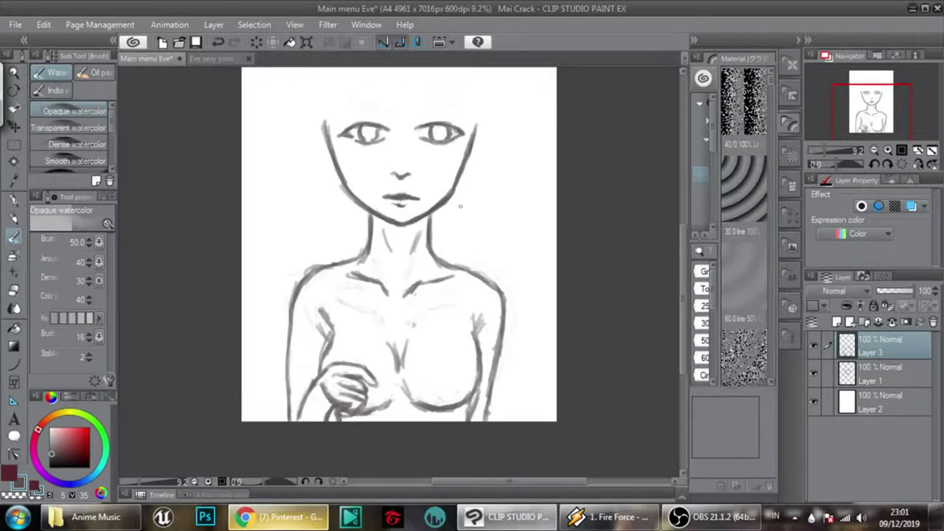
- Add a new layer above the upper body sketch for the hair
{"action": "left_click_drag", "start_coordinate": [451, 181], "coordinate": [439, 230]}
{"action": "left_click", "coordinate": [837, 322]}
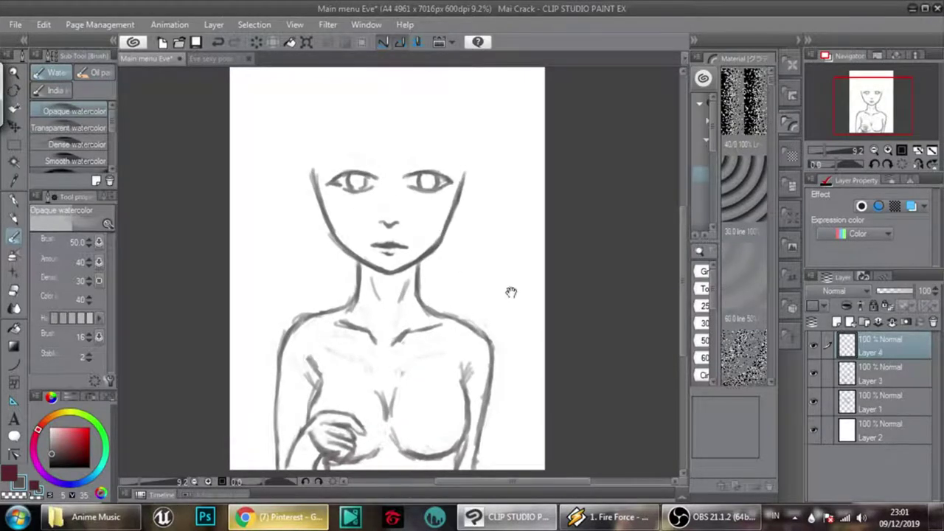
{"action": "left_click_drag", "start_coordinate": [511, 293], "coordinate": [507, 270]}
- Play the NEKO FayeP ft. Gumi track from the Anime Music folder and return to the drawing in Clip Studio Paint
{"action": "left_click", "coordinate": [97, 517]}
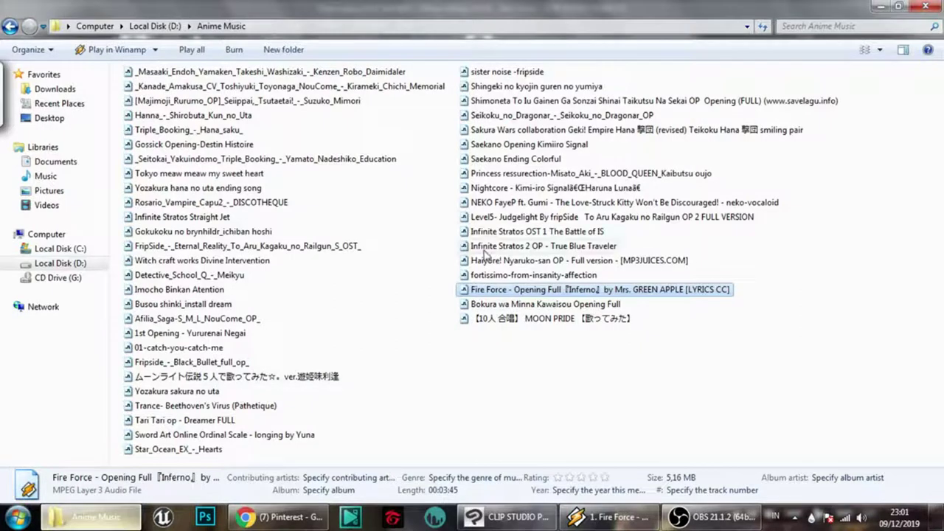
{"action": "double_click", "coordinate": [516, 205]}
{"action": "key", "text": "alt+Tab"}
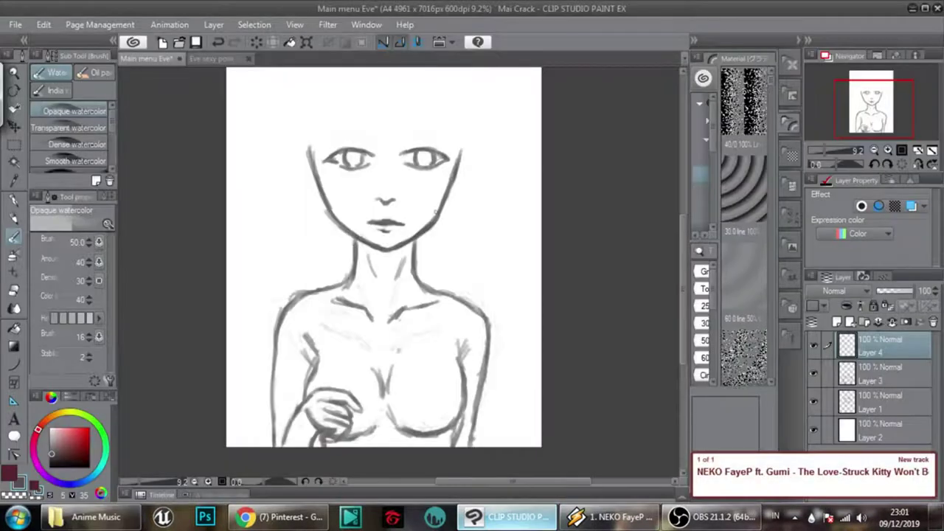
- Try the first fringe strands over the forehead and undo them
{"action": "left_click_drag", "start_coordinate": [445, 196], "coordinate": [436, 220]}
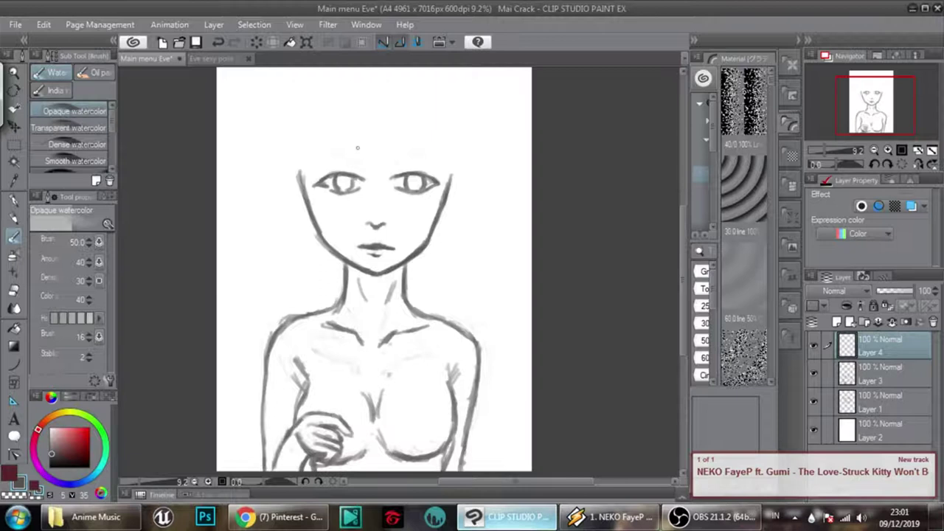
{"action": "mouse_move", "coordinate": [341, 115]}
{"action": "left_mouse_down"}
{"action": "mouse_move", "coordinate": [346, 184]}
{"action": "mouse_move", "coordinate": [344, 174]}
{"action": "mouse_move", "coordinate": [366, 179]}
{"action": "left_mouse_up"}
{"action": "left_click_drag", "start_coordinate": [356, 128], "coordinate": [362, 157]}
{"action": "key", "text": "ctrl+z"}
{"action": "key", "text": "ctrl+z"}
{"action": "key", "text": "ctrl+z"}
{"action": "key", "text": "ctrl+z"}
{"action": "key", "text": "ctrl+z"}
- Sketch fringe strands falling from the forehead down to the eyes
{"action": "mouse_move", "coordinate": [341, 121]}
{"action": "left_mouse_down"}
{"action": "mouse_move", "coordinate": [344, 171]}
{"action": "mouse_move", "coordinate": [396, 171]}
{"action": "left_mouse_up"}
{"action": "left_click_drag", "start_coordinate": [391, 127], "coordinate": [404, 170]}
{"action": "left_click_drag", "start_coordinate": [391, 129], "coordinate": [405, 171]}
{"action": "left_click_drag", "start_coordinate": [424, 119], "coordinate": [449, 185]}
- Sketch a long wavy side lock beside the face on the figure's left, down to the shoulder
{"action": "mouse_move", "coordinate": [417, 140]}
{"action": "left_mouse_down"}
{"action": "mouse_move", "coordinate": [447, 232]}
{"action": "mouse_move", "coordinate": [426, 281]}
{"action": "left_mouse_up"}
{"action": "left_click_drag", "start_coordinate": [460, 167], "coordinate": [462, 260]}
{"action": "left_click_drag", "start_coordinate": [451, 212], "coordinate": [441, 265]}
{"action": "left_click_drag", "start_coordinate": [439, 200], "coordinate": [429, 285]}
{"action": "left_click_drag", "start_coordinate": [446, 218], "coordinate": [425, 296]}
{"action": "left_click_drag", "start_coordinate": [465, 220], "coordinate": [435, 298]}
{"action": "left_click_drag", "start_coordinate": [446, 237], "coordinate": [423, 298]}
{"action": "left_click_drag", "start_coordinate": [449, 261], "coordinate": [437, 310]}
{"action": "left_click_drag", "start_coordinate": [444, 211], "coordinate": [421, 320]}
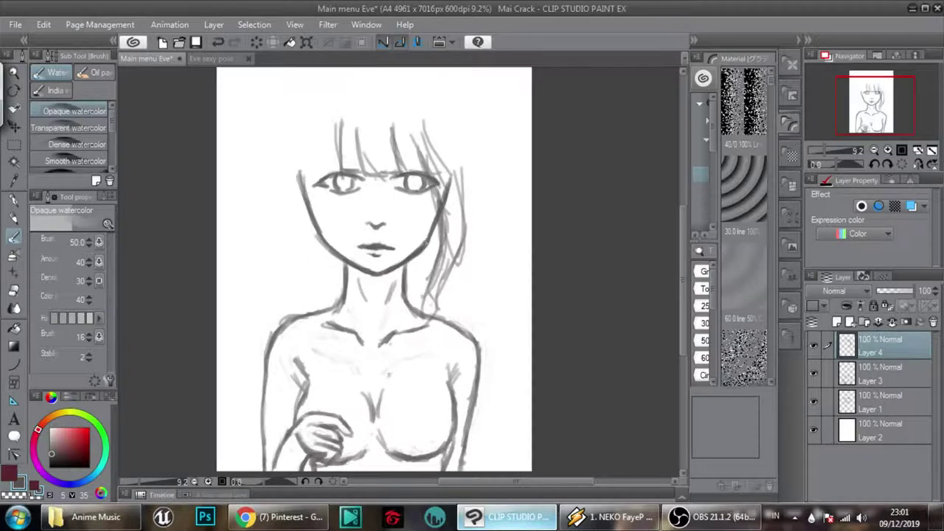
- Try two more fringe strands on the figure's right side and clear the whole hair layer
{"action": "mouse_move", "coordinate": [300, 117]}
{"action": "left_mouse_down"}
{"action": "mouse_move", "coordinate": [303, 186]}
{"action": "mouse_move", "coordinate": [295, 174]}
{"action": "mouse_move", "coordinate": [305, 172]}
{"action": "left_mouse_up"}
{"action": "mouse_move", "coordinate": [344, 114]}
{"action": "left_mouse_down"}
{"action": "mouse_move", "coordinate": [341, 174]}
{"action": "mouse_move", "coordinate": [356, 171]}
{"action": "left_mouse_up"}
{"action": "key", "text": "Delete"}
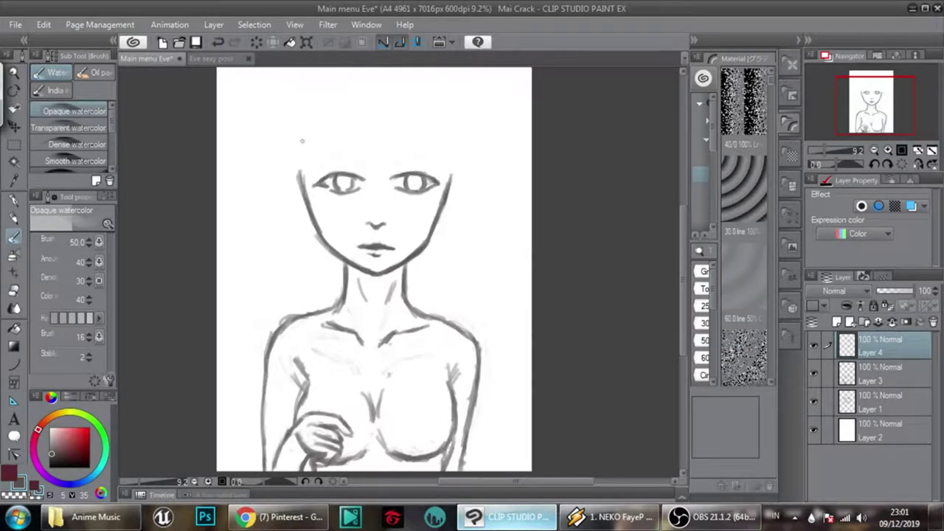
- Sketch a straight blunt fringe across the forehead at eye level
{"action": "left_click_drag", "start_coordinate": [301, 128], "coordinate": [306, 194]}
{"action": "left_click_drag", "start_coordinate": [308, 179], "coordinate": [348, 168]}
{"action": "mouse_move", "coordinate": [349, 112]}
{"action": "left_mouse_down"}
{"action": "mouse_move", "coordinate": [354, 172]}
{"action": "mouse_move", "coordinate": [395, 173]}
{"action": "left_mouse_up"}
{"action": "left_click_drag", "start_coordinate": [384, 113], "coordinate": [395, 171]}
{"action": "left_click_drag", "start_coordinate": [429, 121], "coordinate": [435, 177]}
{"action": "left_click_drag", "start_coordinate": [426, 130], "coordinate": [433, 181]}
- Sketch overlapping side strands from the fringe down to the figure's left shoulder
{"action": "left_click_drag", "start_coordinate": [435, 133], "coordinate": [448, 227]}
{"action": "left_click_drag", "start_coordinate": [427, 154], "coordinate": [435, 250]}
{"action": "mouse_move", "coordinate": [430, 163]}
{"action": "left_mouse_down"}
{"action": "mouse_move", "coordinate": [427, 273]}
{"action": "mouse_move", "coordinate": [410, 303]}
{"action": "left_mouse_up"}
{"action": "left_click_drag", "start_coordinate": [431, 232], "coordinate": [425, 313]}
{"action": "left_click_drag", "start_coordinate": [426, 267], "coordinate": [449, 309]}
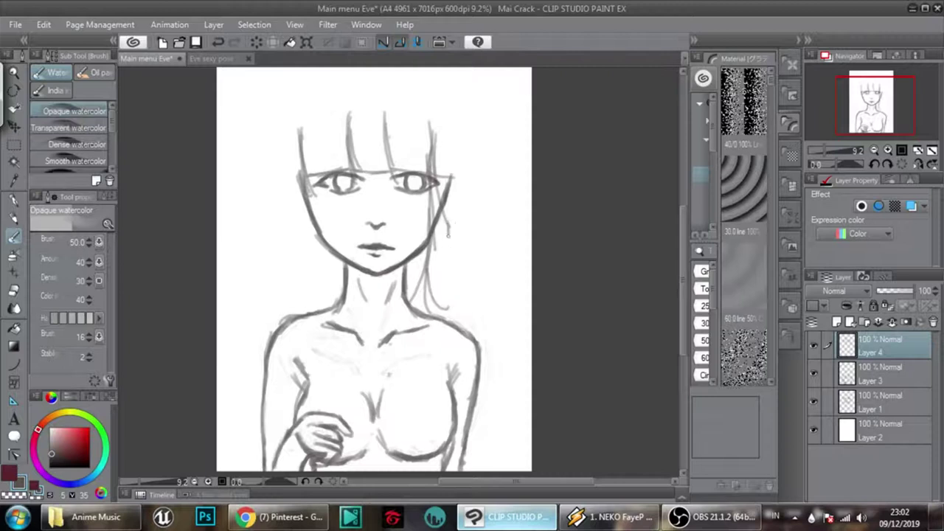
{"action": "left_click_drag", "start_coordinate": [448, 223], "coordinate": [456, 295]}
{"action": "left_click_drag", "start_coordinate": [444, 255], "coordinate": [450, 320]}
{"action": "left_click_drag", "start_coordinate": [433, 238], "coordinate": [445, 325]}
{"action": "left_click_drag", "start_coordinate": [451, 277], "coordinate": [457, 323]}
- Sketch the side hair on the figure's right, running along the cheek and neck to the collarbone
{"action": "left_click_drag", "start_coordinate": [317, 177], "coordinate": [344, 274]}
{"action": "left_click_drag", "start_coordinate": [305, 179], "coordinate": [333, 279]}
{"action": "left_click_drag", "start_coordinate": [326, 254], "coordinate": [356, 307]}
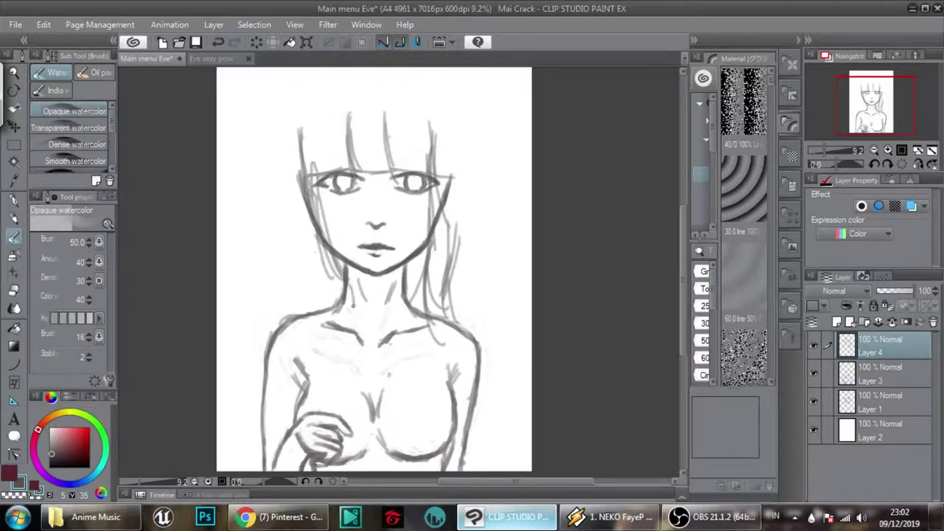
{"action": "left_click_drag", "start_coordinate": [277, 146], "coordinate": [282, 218]}
{"action": "mouse_move", "coordinate": [282, 107]}
{"action": "left_mouse_down"}
{"action": "mouse_move", "coordinate": [283, 173]}
{"action": "mouse_move", "coordinate": [307, 268]}
{"action": "left_mouse_up"}
{"action": "left_click_drag", "start_coordinate": [291, 210], "coordinate": [342, 295]}
{"action": "left_click_drag", "start_coordinate": [328, 255], "coordinate": [353, 326]}
{"action": "left_click_drag", "start_coordinate": [297, 235], "coordinate": [349, 328]}
{"action": "left_click_drag", "start_coordinate": [338, 261], "coordinate": [353, 342]}
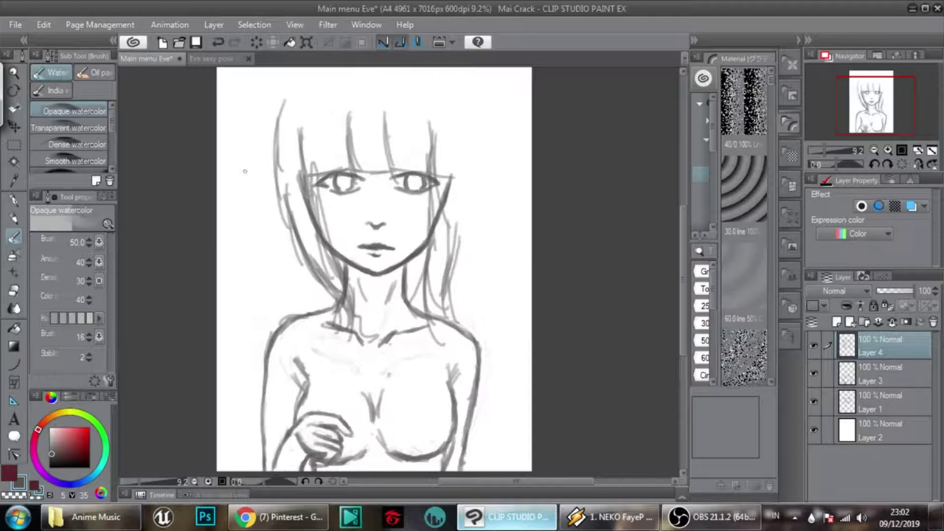
- Sketch the outer hair outline on the figure's right with jagged tips, and start the crown curve on both sides
{"action": "mouse_move", "coordinate": [296, 89]}
{"action": "left_mouse_down"}
{"action": "mouse_move", "coordinate": [270, 195]}
{"action": "mouse_move", "coordinate": [298, 313]}
{"action": "left_mouse_up"}
{"action": "left_click_drag", "start_coordinate": [293, 277], "coordinate": [293, 315]}
{"action": "left_click_drag", "start_coordinate": [305, 278], "coordinate": [324, 297]}
{"action": "mouse_move", "coordinate": [279, 116]}
{"action": "left_mouse_down"}
{"action": "mouse_move", "coordinate": [305, 85]}
{"action": "mouse_move", "coordinate": [341, 70]}
{"action": "left_mouse_up"}
{"action": "left_click_drag", "start_coordinate": [453, 77], "coordinate": [473, 119]}
{"action": "left_click_drag", "start_coordinate": [443, 80], "coordinate": [476, 128]}
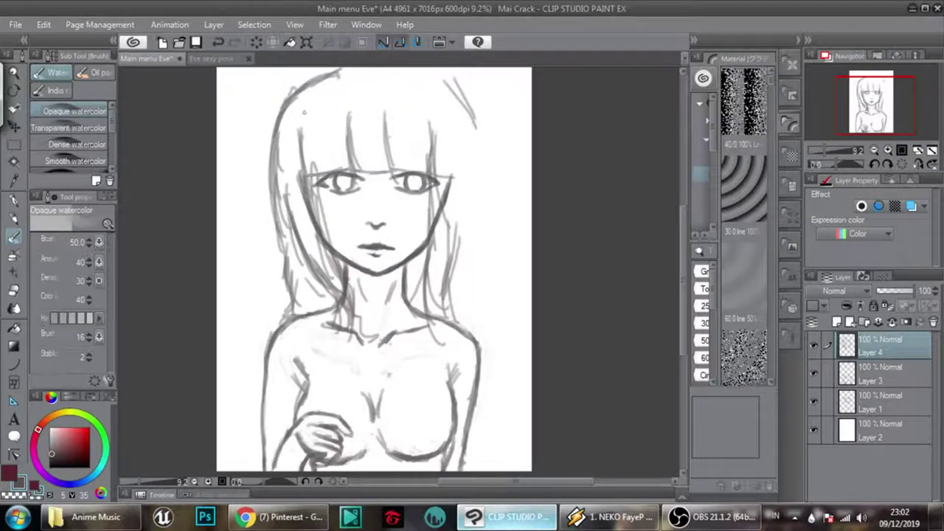
- Try erasing parts of the crown line and clear the whole hair layer
{"action": "key", "text": "e"}
{"action": "key", "text": "b"}
{"action": "key", "text": "b"}
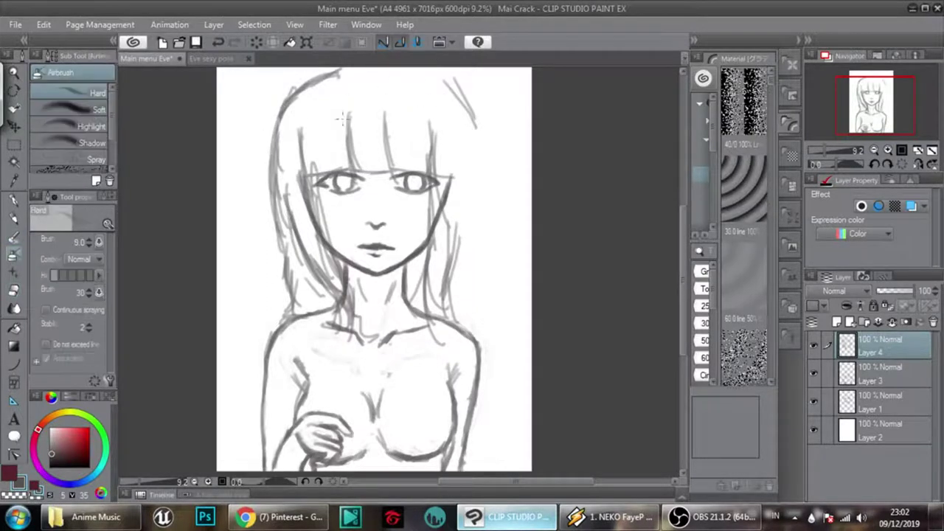
{"action": "key", "text": "e"}
{"action": "mouse_move", "coordinate": [289, 86]}
{"action": "left_mouse_down"}
{"action": "mouse_move", "coordinate": [294, 96]}
{"action": "mouse_move", "coordinate": [339, 72]}
{"action": "left_mouse_up"}
{"action": "mouse_move", "coordinate": [284, 96]}
{"action": "left_mouse_down"}
{"action": "mouse_move", "coordinate": [310, 109]}
{"action": "mouse_move", "coordinate": [310, 150]}
{"action": "mouse_move", "coordinate": [348, 118]}
{"action": "left_mouse_up"}
{"action": "key", "text": "Delete"}
- Set the brush size to 61 and sketch a new fringe of separate strands over the forehead
{"action": "key", "text": "b"}
{"action": "key", "text": "b"}
{"action": "key", "text": "b"}
{"action": "left_click_drag", "start_coordinate": [338, 114], "coordinate": [346, 177]}
{"action": "key", "text": "ctrl+z"}
{"action": "left_click", "coordinate": [90, 240]}
{"action": "mouse_move", "coordinate": [331, 115]}
{"action": "left_mouse_down"}
{"action": "mouse_move", "coordinate": [339, 181]}
{"action": "mouse_move", "coordinate": [368, 169]}
{"action": "left_mouse_up"}
{"action": "mouse_move", "coordinate": [384, 119]}
{"action": "left_mouse_down"}
{"action": "mouse_move", "coordinate": [399, 170]}
{"action": "mouse_move", "coordinate": [428, 168]}
{"action": "left_mouse_up"}
- Sketch the side lock from the fringe along the figure's left cheek, tapering to the collarbone
{"action": "mouse_move", "coordinate": [405, 113]}
{"action": "left_mouse_down"}
{"action": "mouse_move", "coordinate": [440, 177]}
{"action": "mouse_move", "coordinate": [440, 285]}
{"action": "left_mouse_up"}
{"action": "left_click_drag", "start_coordinate": [464, 169], "coordinate": [440, 270]}
{"action": "left_click_drag", "start_coordinate": [464, 186], "coordinate": [417, 308]}
{"action": "mouse_move", "coordinate": [441, 223]}
{"action": "left_mouse_down"}
{"action": "mouse_move", "coordinate": [436, 287]}
{"action": "mouse_move", "coordinate": [407, 329]}
{"action": "left_mouse_up"}
{"action": "left_click_drag", "start_coordinate": [442, 280], "coordinate": [407, 344]}
{"action": "left_click_drag", "start_coordinate": [436, 235], "coordinate": [429, 324]}
{"action": "left_click_drag", "start_coordinate": [437, 268], "coordinate": [417, 350]}
- Check the Eve pose reference and sketch the inner hair strands along the figure's right cheek and neck
{"action": "left_click", "coordinate": [295, 518]}
{"action": "left_click", "coordinate": [304, 521]}
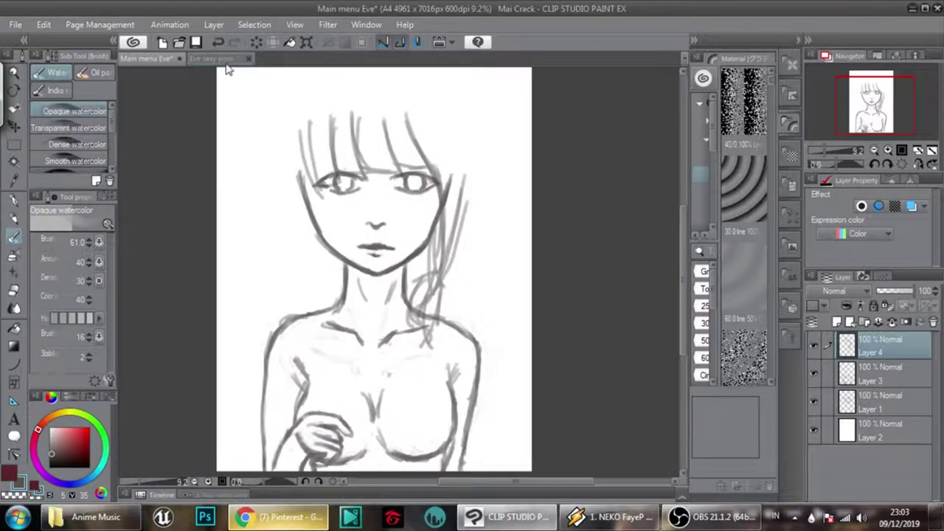
{"action": "left_click", "coordinate": [222, 59]}
{"action": "left_click", "coordinate": [165, 61]}
{"action": "left_click_drag", "start_coordinate": [301, 158], "coordinate": [324, 249]}
{"action": "left_click_drag", "start_coordinate": [320, 214], "coordinate": [339, 332]}
- Compare with the Eve pose reference and sketch the outer hair outline with pointed tips on the figure's right, down to the shoulder
{"action": "left_click", "coordinate": [226, 61]}
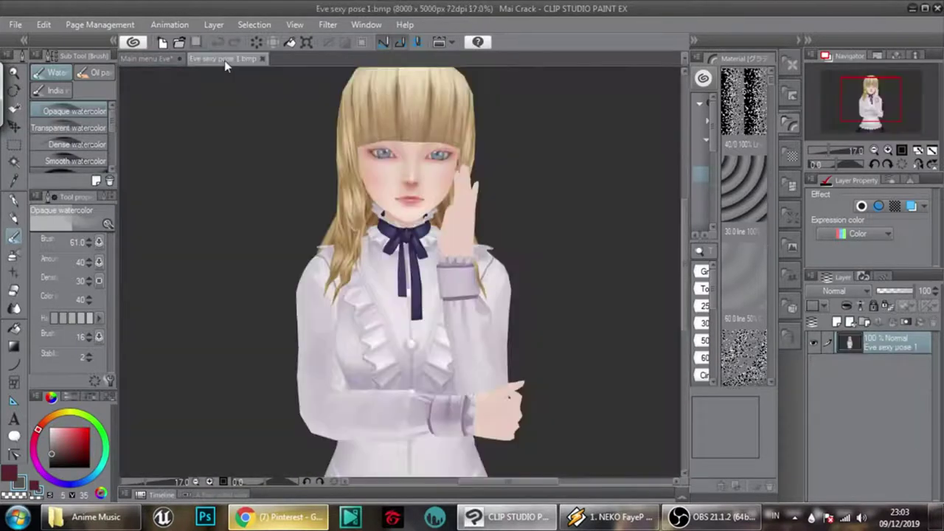
{"action": "left_click", "coordinate": [151, 58]}
{"action": "mouse_move", "coordinate": [293, 90]}
{"action": "left_mouse_down"}
{"action": "mouse_move", "coordinate": [274, 192]}
{"action": "mouse_move", "coordinate": [302, 284]}
{"action": "left_mouse_up"}
{"action": "left_click_drag", "start_coordinate": [281, 199], "coordinate": [310, 296]}
{"action": "left_click_drag", "start_coordinate": [283, 220], "coordinate": [298, 299]}
{"action": "left_click_drag", "start_coordinate": [298, 251], "coordinate": [329, 325]}
{"action": "left_click_drag", "start_coordinate": [329, 298], "coordinate": [338, 339]}
{"action": "left_click_drag", "start_coordinate": [298, 269], "coordinate": [304, 313]}
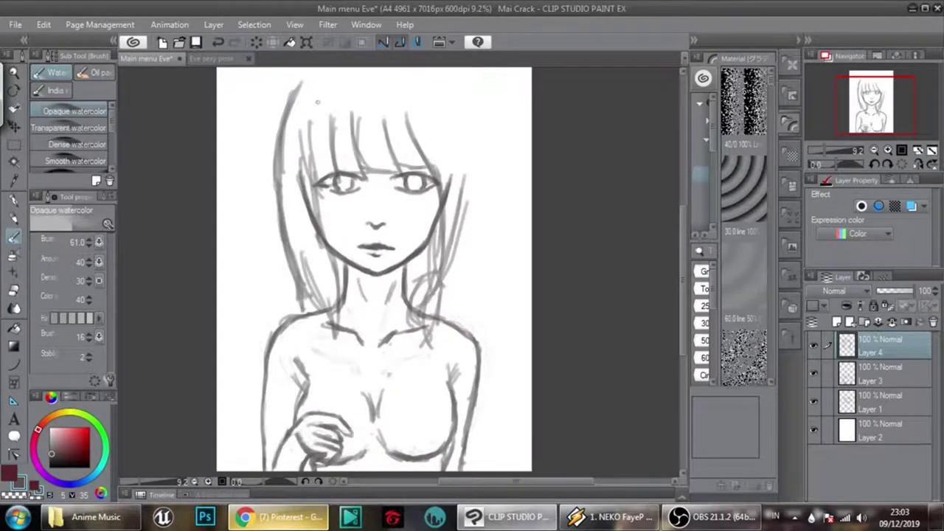
- Clean up the crown curve and sketch the outer hair outline on the figure's left, flowing out past the canvas edge
{"action": "mouse_move", "coordinate": [296, 89]}
{"action": "left_mouse_down"}
{"action": "mouse_move", "coordinate": [324, 74]}
{"action": "mouse_move", "coordinate": [361, 77]}
{"action": "mouse_move", "coordinate": [404, 110]}
{"action": "mouse_move", "coordinate": [376, 93]}
{"action": "left_mouse_up"}
{"action": "key", "text": "r"}
{"action": "key", "text": "e"}
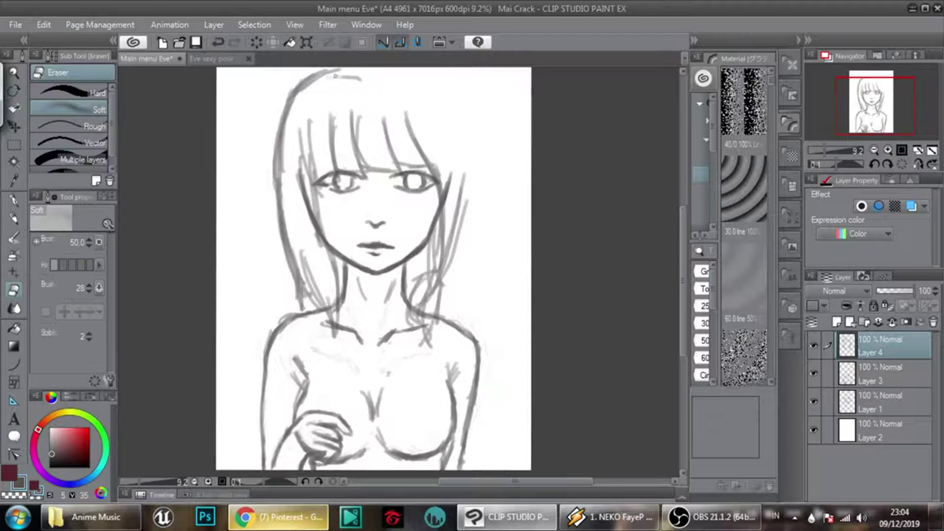
{"action": "left_click_drag", "start_coordinate": [326, 76], "coordinate": [311, 80]}
{"action": "key", "text": "b"}
{"action": "left_click_drag", "start_coordinate": [296, 88], "coordinate": [301, 77]}
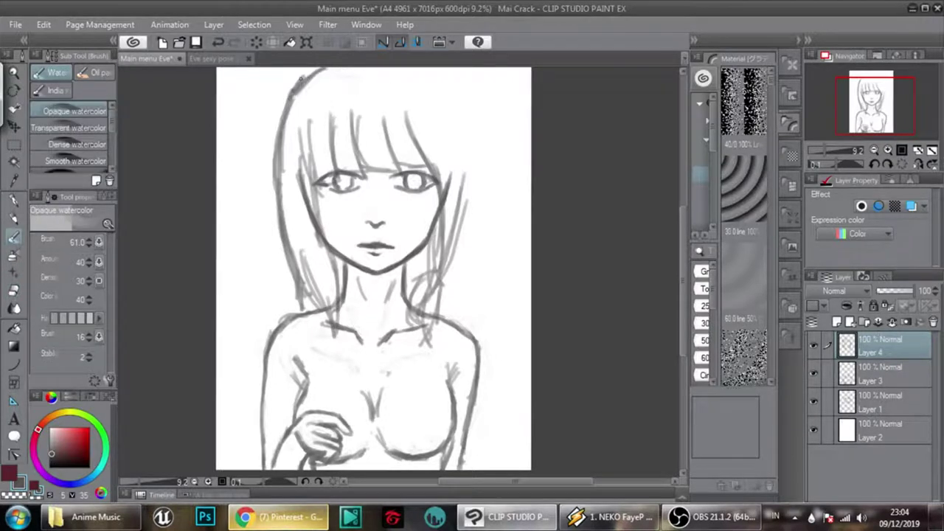
{"action": "mouse_move", "coordinate": [433, 77]}
{"action": "left_mouse_down"}
{"action": "mouse_move", "coordinate": [466, 89]}
{"action": "mouse_move", "coordinate": [482, 154]}
{"action": "left_mouse_up"}
{"action": "mouse_move", "coordinate": [469, 103]}
{"action": "left_mouse_down"}
{"action": "mouse_move", "coordinate": [487, 194]}
{"action": "mouse_move", "coordinate": [522, 280]}
{"action": "mouse_move", "coordinate": [544, 303]}
{"action": "left_mouse_up"}
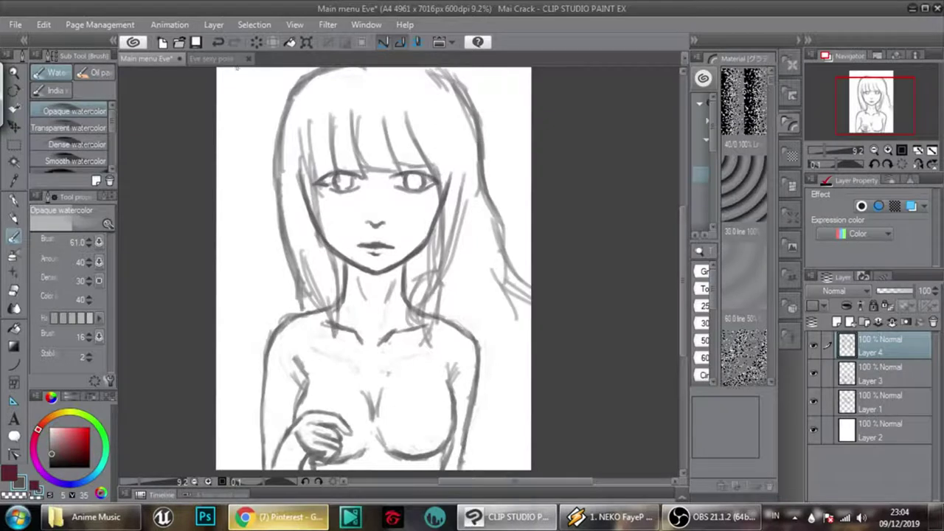
- Check the Eve pose reference and sketch curved strand tips of the hair flowing past the canvas edge on the figure's left
{"action": "left_click", "coordinate": [225, 58]}
{"action": "left_click", "coordinate": [158, 58]}
{"action": "left_click_drag", "start_coordinate": [492, 293], "coordinate": [530, 324]}
{"action": "left_click_drag", "start_coordinate": [473, 311], "coordinate": [530, 342]}
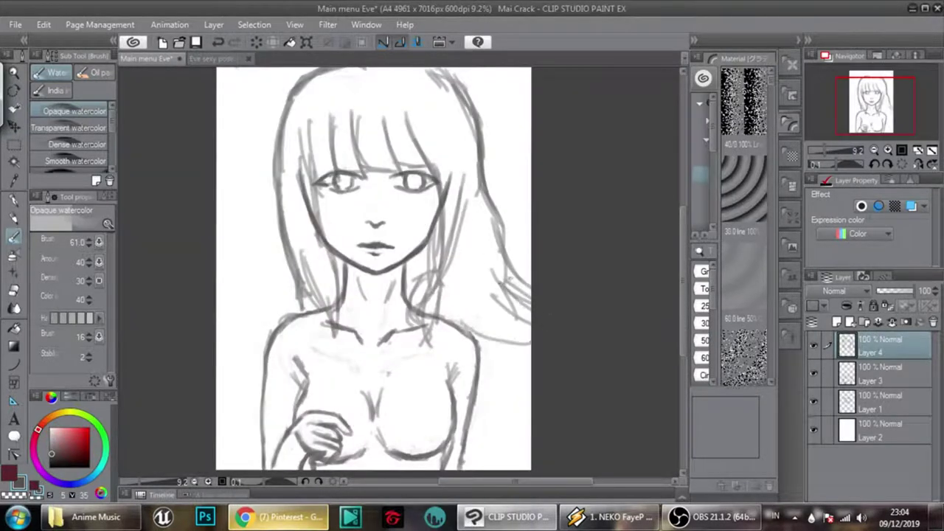
- Sketch inner strands and pointed tips in the flowing hair on the figure's left, hanging down beside the shoulder
{"action": "mouse_move", "coordinate": [464, 234]}
{"action": "left_mouse_down"}
{"action": "mouse_move", "coordinate": [451, 336]}
{"action": "mouse_move", "coordinate": [495, 329]}
{"action": "left_mouse_up"}
{"action": "left_click_drag", "start_coordinate": [486, 267], "coordinate": [525, 343]}
{"action": "mouse_move", "coordinate": [493, 307]}
{"action": "left_mouse_down"}
{"action": "mouse_move", "coordinate": [521, 381]}
{"action": "mouse_move", "coordinate": [494, 370]}
{"action": "left_mouse_up"}
{"action": "mouse_move", "coordinate": [476, 332]}
{"action": "left_mouse_down"}
{"action": "mouse_move", "coordinate": [512, 381]}
{"action": "mouse_move", "coordinate": [501, 376]}
{"action": "left_mouse_up"}
{"action": "mouse_move", "coordinate": [504, 320]}
{"action": "left_mouse_down"}
{"action": "mouse_move", "coordinate": [487, 388]}
{"action": "mouse_move", "coordinate": [525, 355]}
{"action": "mouse_move", "coordinate": [513, 336]}
{"action": "left_mouse_up"}
{"action": "left_click_drag", "start_coordinate": [824, 150], "coordinate": [821, 150]}
{"action": "key", "text": "shift+space"}
{"action": "left_click_drag", "start_coordinate": [581, 248], "coordinate": [577, 263]}
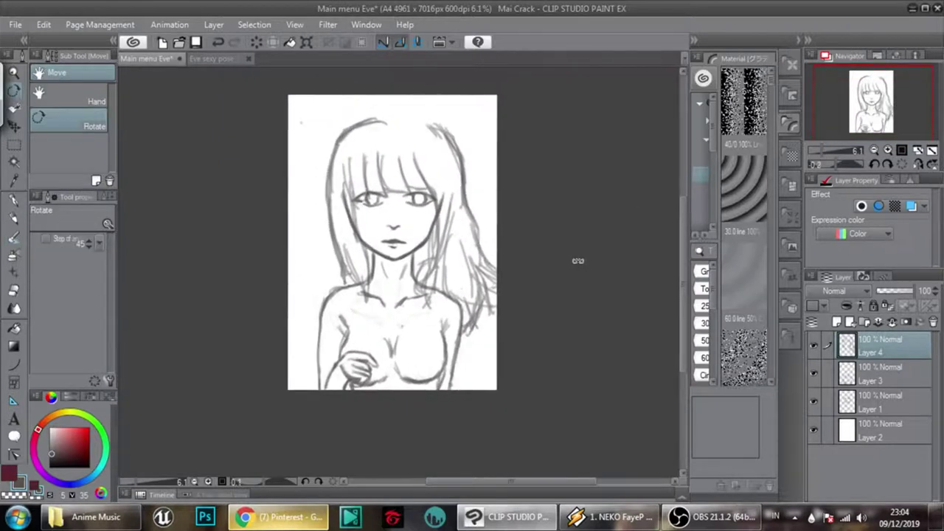
- On Layer 3, erase and redraw the outer contour of the figure's left arm
{"action": "left_click_drag", "start_coordinate": [822, 151], "coordinate": [826, 150]}
{"action": "left_click_drag", "start_coordinate": [618, 297], "coordinate": [612, 233]}
{"action": "left_click", "coordinate": [878, 374]}
{"action": "key", "text": "e"}
{"action": "mouse_move", "coordinate": [506, 344]}
{"action": "left_mouse_down"}
{"action": "mouse_move", "coordinate": [490, 421]}
{"action": "mouse_move", "coordinate": [493, 379]}
{"action": "left_mouse_up"}
{"action": "left_click_drag", "start_coordinate": [487, 423], "coordinate": [486, 427]}
{"action": "mouse_move", "coordinate": [502, 325]}
{"action": "left_mouse_down"}
{"action": "mouse_move", "coordinate": [499, 361]}
{"action": "mouse_move", "coordinate": [502, 347]}
{"action": "left_mouse_up"}
{"action": "key", "text": "b"}
{"action": "key", "text": "b"}
{"action": "key", "text": "b"}
{"action": "left_click_drag", "start_coordinate": [504, 277], "coordinate": [505, 366]}
{"action": "left_click_drag", "start_coordinate": [507, 330], "coordinate": [506, 416]}
{"action": "left_click_drag", "start_coordinate": [486, 177], "coordinate": [488, 288]}
- On the hair sketch layer, erase the rough crown lines and redraw the top of the head as one continuous curve
{"action": "left_click_drag", "start_coordinate": [822, 151], "coordinate": [822, 153]}
{"action": "key", "text": "r"}
{"action": "left_click_drag", "start_coordinate": [579, 387], "coordinate": [575, 386]}
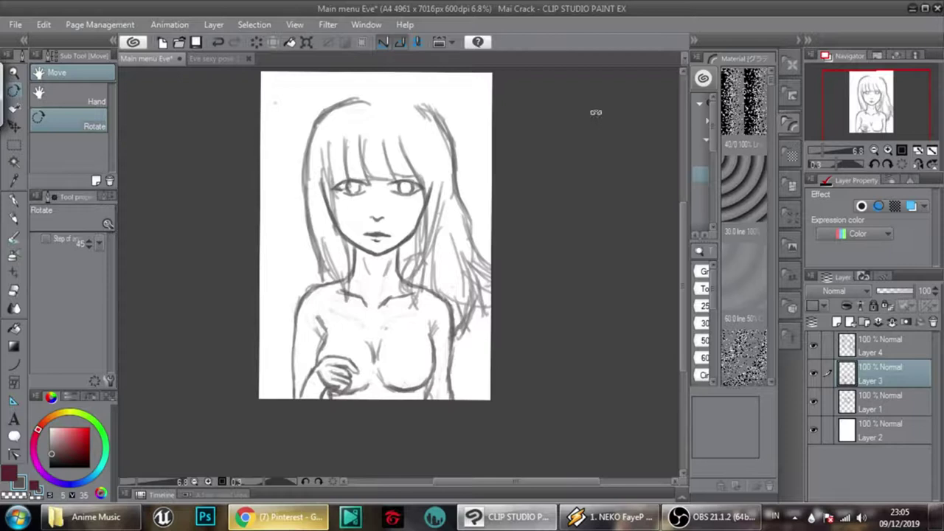
{"action": "key", "text": "e"}
{"action": "key", "text": "alt+bracketright"}
{"action": "left_click_drag", "start_coordinate": [331, 111], "coordinate": [340, 106]}
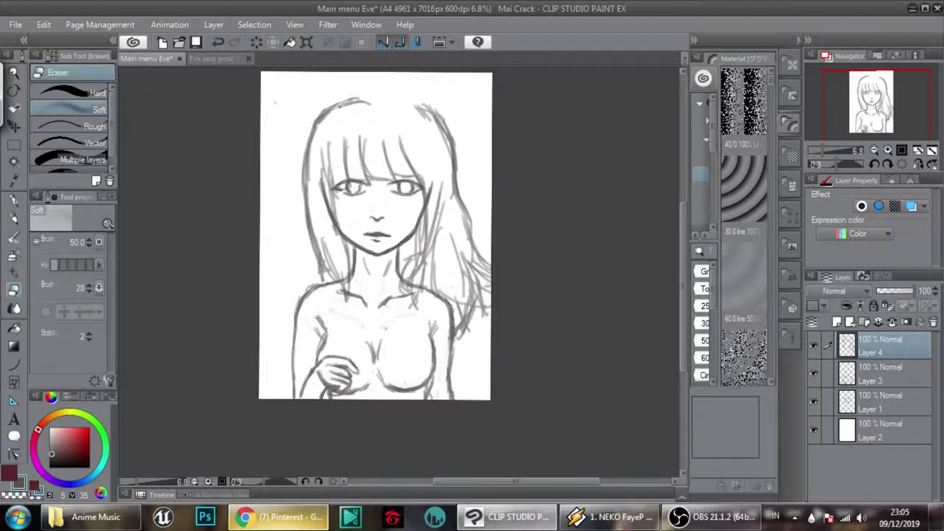
{"action": "scroll", "coordinate": [246, 185], "scroll_direction": "up", "scroll_amount": 3}
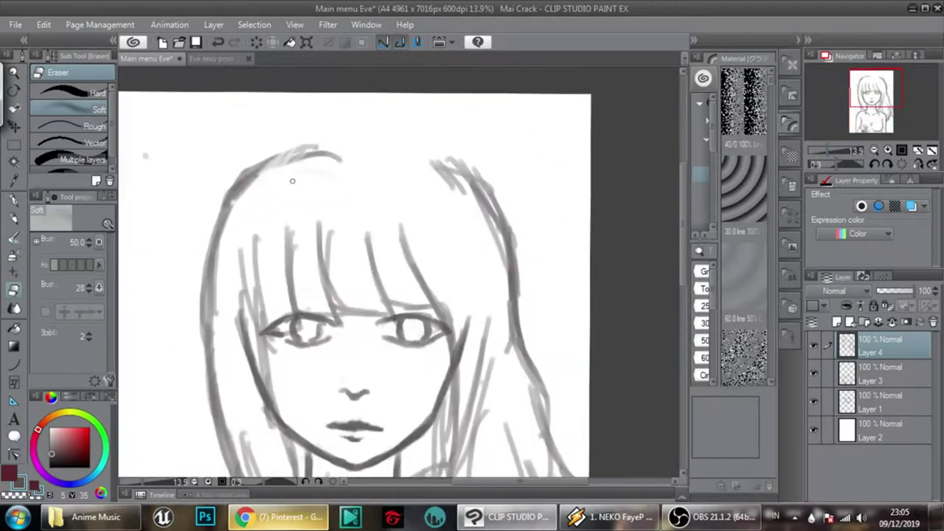
{"action": "mouse_move", "coordinate": [246, 186]}
{"action": "left_mouse_down"}
{"action": "mouse_move", "coordinate": [285, 157]}
{"action": "mouse_move", "coordinate": [316, 149]}
{"action": "mouse_move", "coordinate": [296, 158]}
{"action": "left_mouse_up"}
{"action": "key", "text": "r"}
{"action": "left_click_drag", "start_coordinate": [396, 185], "coordinate": [395, 185]}
{"action": "mouse_move", "coordinate": [390, 248]}
{"action": "left_mouse_down"}
{"action": "mouse_move", "coordinate": [402, 94]}
{"action": "mouse_move", "coordinate": [433, 170]}
{"action": "mouse_move", "coordinate": [438, 280]}
{"action": "left_mouse_up"}
{"action": "scroll", "coordinate": [465, 262], "scroll_direction": "down", "scroll_amount": 2}
{"action": "key", "text": "e"}
{"action": "mouse_move", "coordinate": [310, 127]}
{"action": "left_mouse_down"}
{"action": "mouse_move", "coordinate": [261, 182]}
{"action": "mouse_move", "coordinate": [276, 137]}
{"action": "mouse_move", "coordinate": [248, 183]}
{"action": "mouse_move", "coordinate": [268, 141]}
{"action": "mouse_move", "coordinate": [294, 134]}
{"action": "mouse_move", "coordinate": [294, 159]}
{"action": "mouse_move", "coordinate": [331, 149]}
{"action": "left_mouse_up"}
{"action": "key", "text": "b"}
{"action": "key", "text": "b"}
{"action": "key", "text": "b"}
{"action": "key", "text": "b"}
{"action": "mouse_move", "coordinate": [235, 193]}
{"action": "left_mouse_down"}
{"action": "mouse_move", "coordinate": [265, 149]}
{"action": "mouse_move", "coordinate": [259, 173]}
{"action": "mouse_move", "coordinate": [238, 182]}
{"action": "mouse_move", "coordinate": [281, 138]}
{"action": "mouse_move", "coordinate": [328, 131]}
{"action": "left_mouse_up"}
{"action": "left_click_drag", "start_coordinate": [260, 158], "coordinate": [361, 115]}
{"action": "mouse_move", "coordinate": [302, 133]}
{"action": "left_mouse_down"}
{"action": "mouse_move", "coordinate": [410, 124]}
{"action": "mouse_move", "coordinate": [454, 165]}
{"action": "mouse_move", "coordinate": [490, 232]}
{"action": "mouse_move", "coordinate": [530, 220]}
{"action": "left_mouse_up"}
- Build up the windblown hair ends on the figure's left with longer overlapping strands tapering to points
{"action": "key", "text": "space"}
{"action": "mouse_move", "coordinate": [358, 87]}
{"action": "left_mouse_down"}
{"action": "mouse_move", "coordinate": [444, 109]}
{"action": "mouse_move", "coordinate": [504, 181]}
{"action": "mouse_move", "coordinate": [529, 321]}
{"action": "left_mouse_up"}
{"action": "key", "text": "space"}
{"action": "mouse_move", "coordinate": [540, 334]}
{"action": "left_mouse_down"}
{"action": "mouse_move", "coordinate": [524, 205]}
{"action": "mouse_move", "coordinate": [550, 295]}
{"action": "mouse_move", "coordinate": [595, 348]}
{"action": "left_mouse_up"}
{"action": "left_click_drag", "start_coordinate": [521, 312], "coordinate": [594, 374]}
{"action": "mouse_move", "coordinate": [549, 330]}
{"action": "left_mouse_down"}
{"action": "mouse_move", "coordinate": [577, 422]}
{"action": "mouse_move", "coordinate": [569, 431]}
{"action": "left_mouse_up"}
{"action": "left_click_drag", "start_coordinate": [535, 353], "coordinate": [549, 435]}
{"action": "left_click_drag", "start_coordinate": [548, 370], "coordinate": [521, 448]}
{"action": "left_click_drag", "start_coordinate": [525, 380], "coordinate": [506, 462]}
{"action": "left_click_drag", "start_coordinate": [517, 360], "coordinate": [506, 452]}
- Sketch additional inner strands in the hair between the neck and the figure's left shoulder
{"action": "left_click_drag", "start_coordinate": [435, 235], "coordinate": [429, 329]}
{"action": "left_click_drag", "start_coordinate": [470, 210], "coordinate": [444, 314]}
{"action": "mouse_move", "coordinate": [465, 250]}
{"action": "left_mouse_down"}
{"action": "mouse_move", "coordinate": [442, 320]}
{"action": "mouse_move", "coordinate": [441, 379]}
{"action": "left_mouse_up"}
{"action": "left_click_drag", "start_coordinate": [444, 318], "coordinate": [474, 407]}
{"action": "left_click_drag", "start_coordinate": [421, 294], "coordinate": [423, 385]}
{"action": "left_click_drag", "start_coordinate": [444, 352], "coordinate": [444, 404]}
- Check the Eve pose reference, then erase and redraw the outer contour of the figure's right arm on Layer 3
{"action": "left_click", "coordinate": [210, 59]}
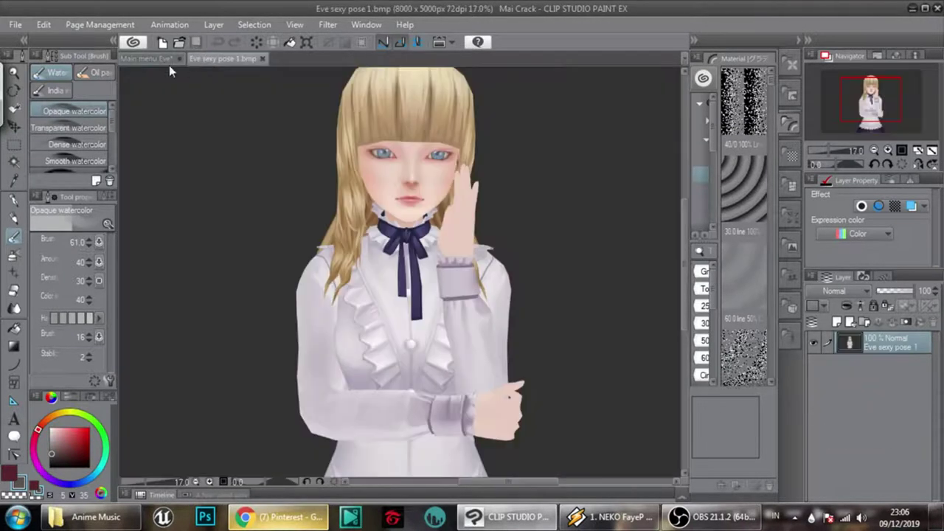
{"action": "left_click", "coordinate": [156, 57]}
{"action": "left_click_drag", "start_coordinate": [824, 151], "coordinate": [827, 152]}
{"action": "left_click_drag", "start_coordinate": [276, 361], "coordinate": [313, 274]}
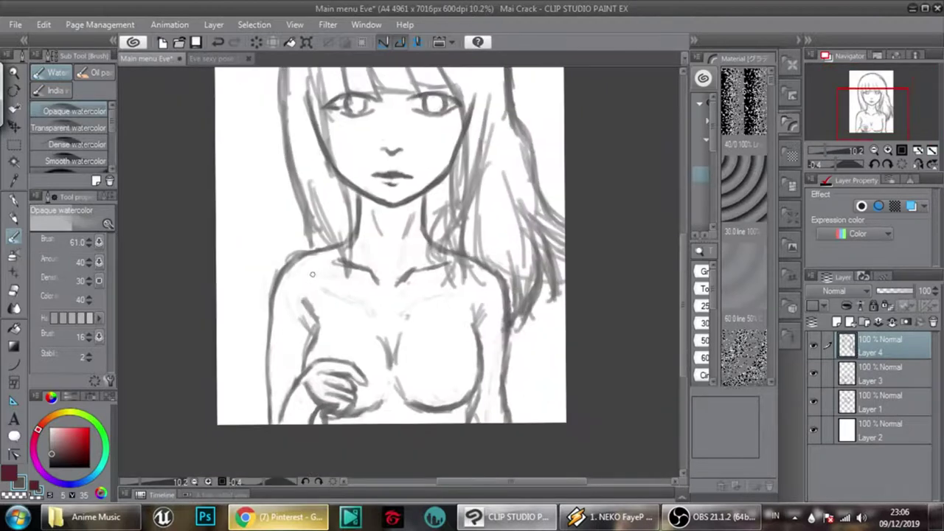
{"action": "left_click", "coordinate": [879, 378]}
{"action": "key", "text": "e"}
{"action": "left_click_drag", "start_coordinate": [267, 353], "coordinate": [270, 429]}
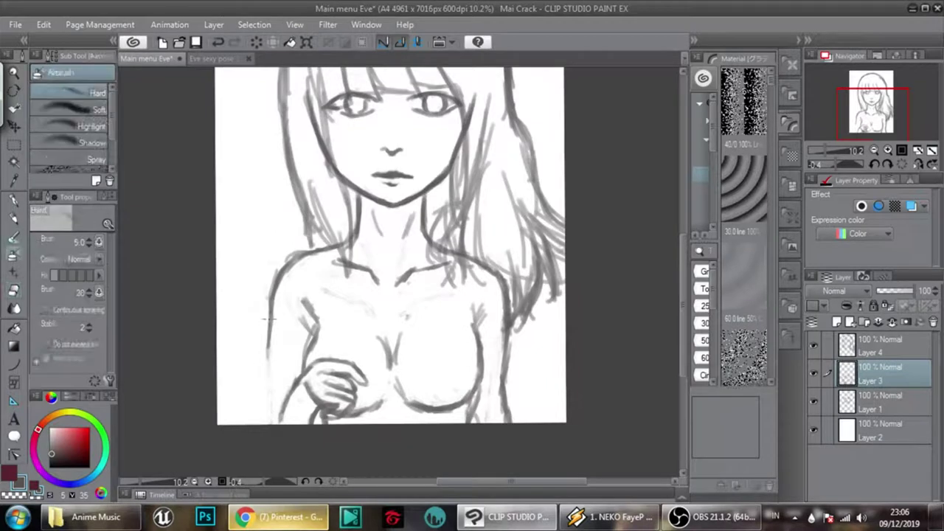
{"action": "key", "text": "b"}
{"action": "left_click_drag", "start_coordinate": [268, 310], "coordinate": [276, 425]}
- Save the main menu Eve drawing
{"action": "left_click", "coordinate": [16, 25]}
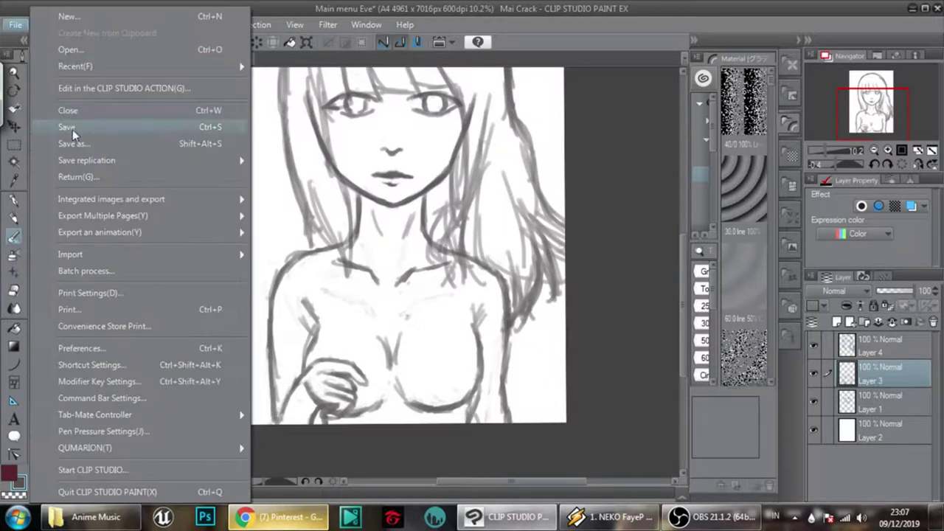
{"action": "left_click", "coordinate": [74, 128]}
{"action": "key", "text": "ctrl+s"}
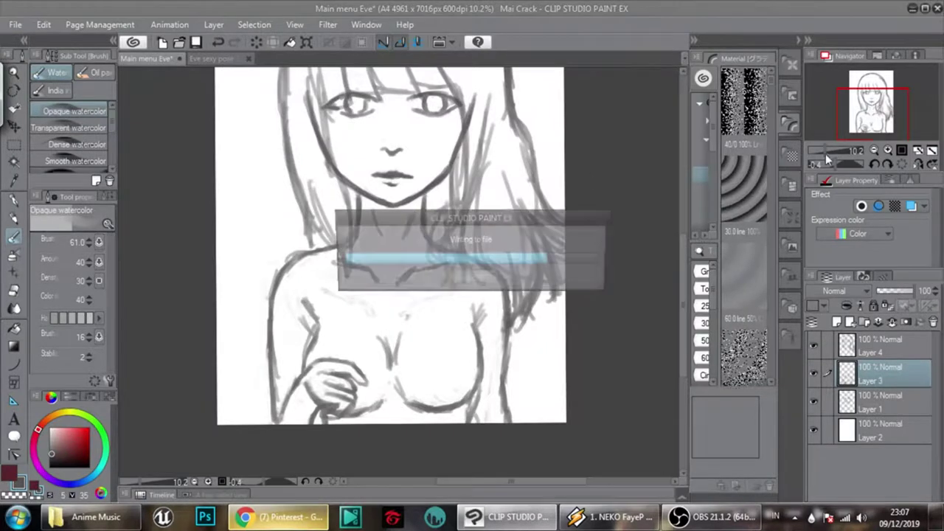
- Rename Layer 3 as Body, Layer 1 as Face and Layer 4 as Hair
{"action": "left_click_drag", "start_coordinate": [823, 152], "coordinate": [824, 152]}
{"action": "double_click", "coordinate": [882, 375]}
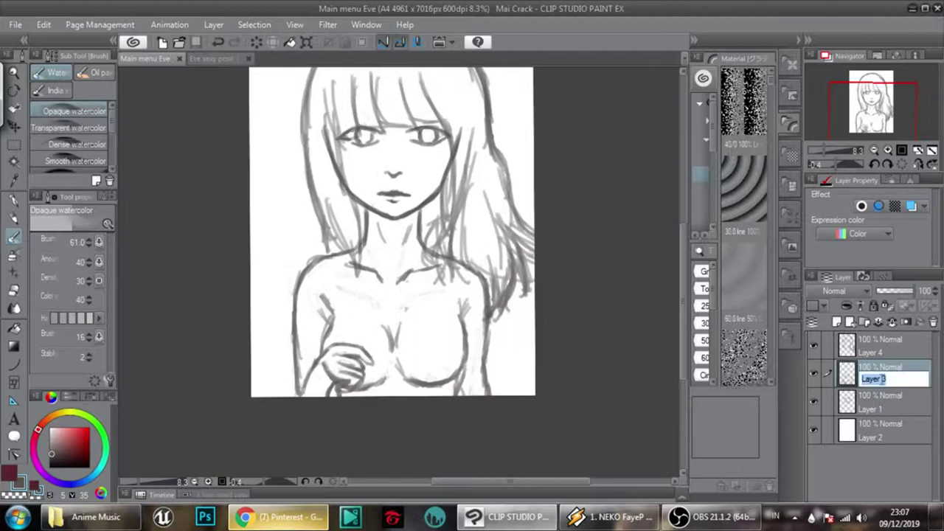
{"action": "type", "text": "Body"}
{"action": "key", "text": "Return"}
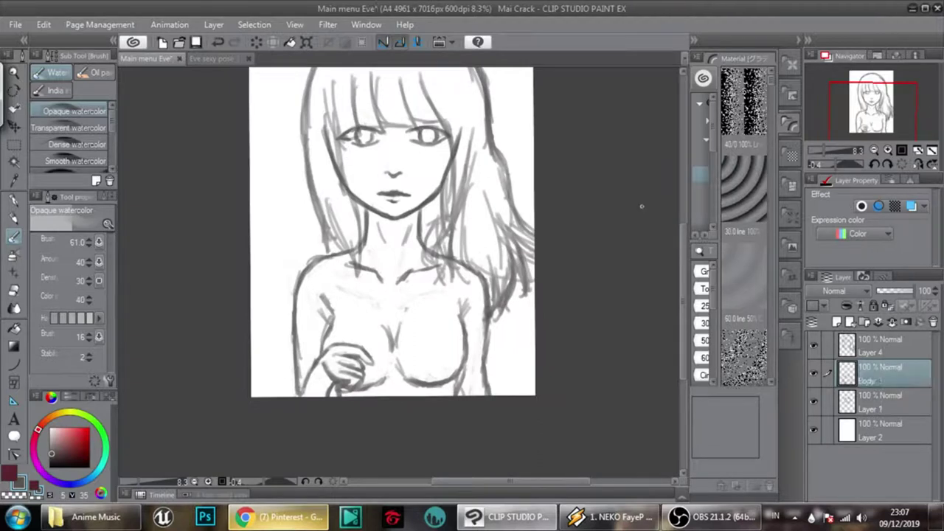
{"action": "double_click", "coordinate": [879, 408]}
{"action": "type", "text": "Face"}
{"action": "key", "text": "Return"}
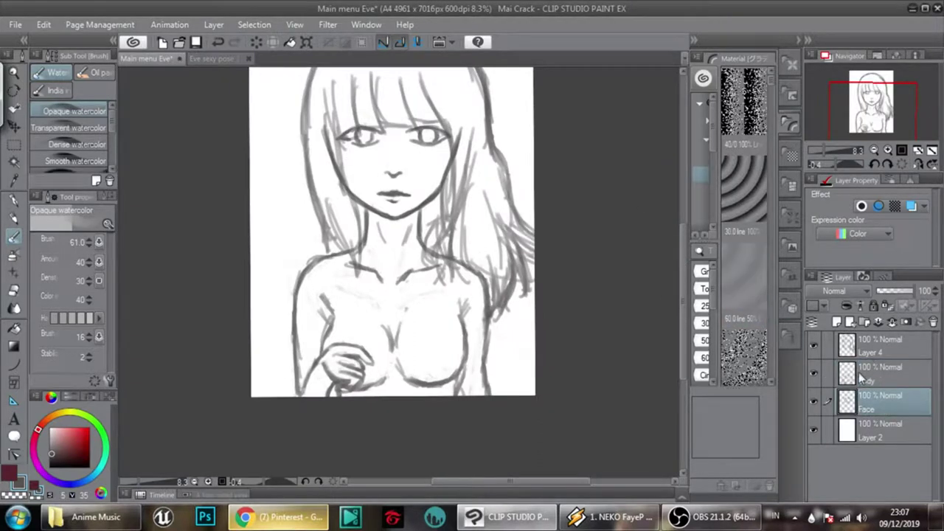
{"action": "double_click", "coordinate": [875, 350]}
{"action": "type", "text": "Hair"}
{"action": "key", "text": "Return"}
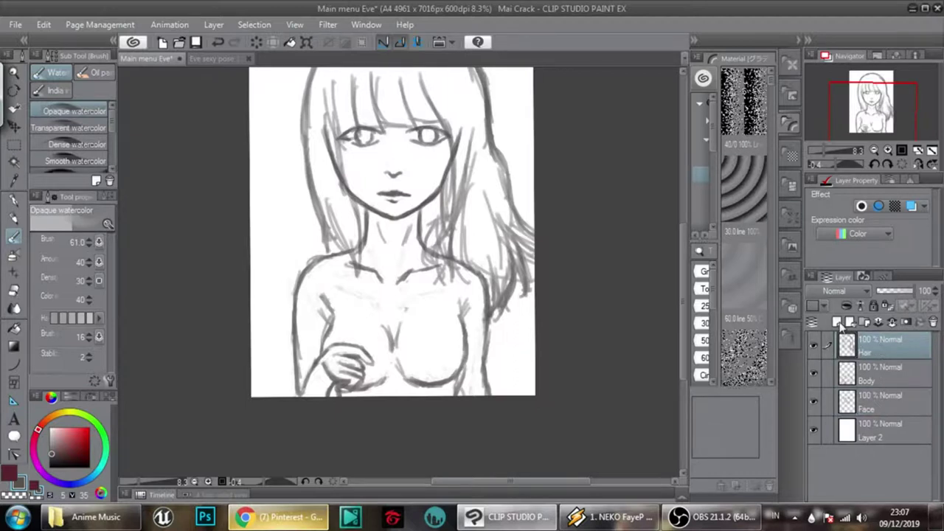
- Add two new raster layers above Hair, naming them Cat and Pallet
{"action": "left_click", "coordinate": [837, 323]}
{"action": "double_click", "coordinate": [879, 353]}
{"action": "type", "text": "Cat"}
{"action": "key", "text": "Return"}
{"action": "mouse_move", "coordinate": [475, 257]}
{"action": "left_mouse_down"}
{"action": "mouse_move", "coordinate": [467, 292]}
{"action": "mouse_move", "coordinate": [453, 263]}
{"action": "left_mouse_up"}
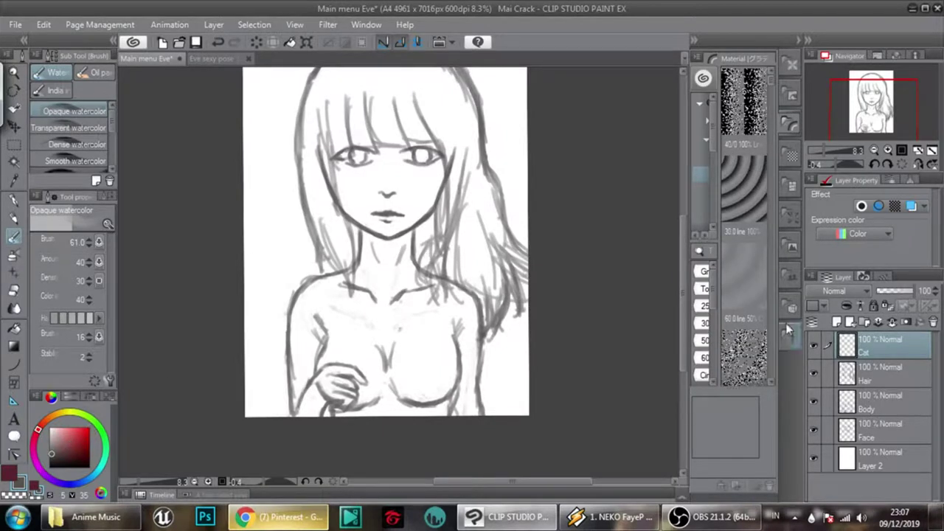
{"action": "left_click", "coordinate": [838, 322]}
{"action": "double_click", "coordinate": [872, 351]}
{"action": "type", "text": "Pallet"}
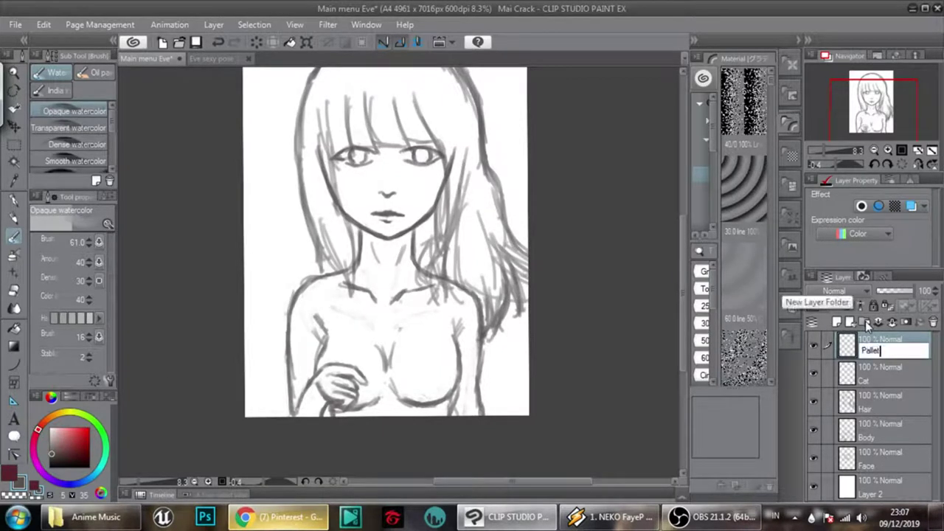
{"action": "key", "text": "Return"}
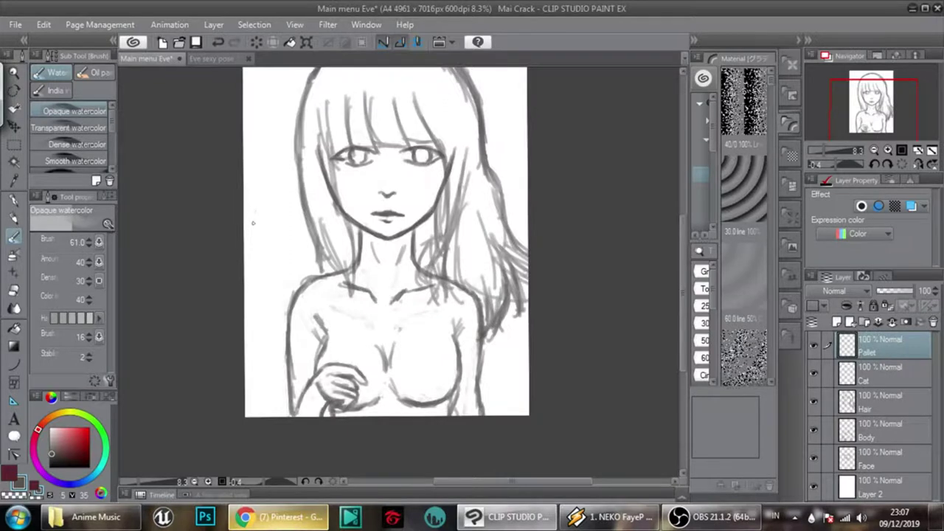
- Paint two dark colour swatches in the canvas's upper left corner, the second in a darker tone with saturation and value 19
{"action": "left_click_drag", "start_coordinate": [290, 224], "coordinate": [286, 255]}
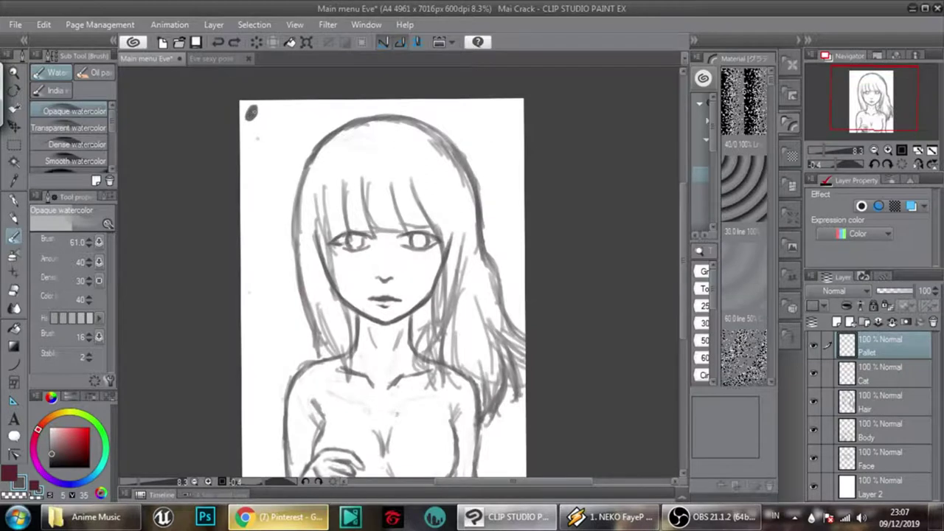
{"action": "left_click_drag", "start_coordinate": [386, 246], "coordinate": [382, 205]}
{"action": "left_click", "coordinate": [865, 379]}
{"action": "mouse_move", "coordinate": [51, 453]}
{"action": "left_mouse_down"}
{"action": "mouse_move", "coordinate": [62, 455]}
{"action": "mouse_move", "coordinate": [57, 460]}
{"action": "left_mouse_up"}
{"action": "mouse_move", "coordinate": [278, 127]}
{"action": "left_mouse_down"}
{"action": "mouse_move", "coordinate": [262, 160]}
{"action": "mouse_move", "coordinate": [244, 135]}
{"action": "mouse_move", "coordinate": [266, 97]}
{"action": "left_mouse_up"}
- On the Pallet layer, sketch a round cat head with two pointed ears and small paws on the figure's left shoulder
{"action": "left_click", "coordinate": [847, 351]}
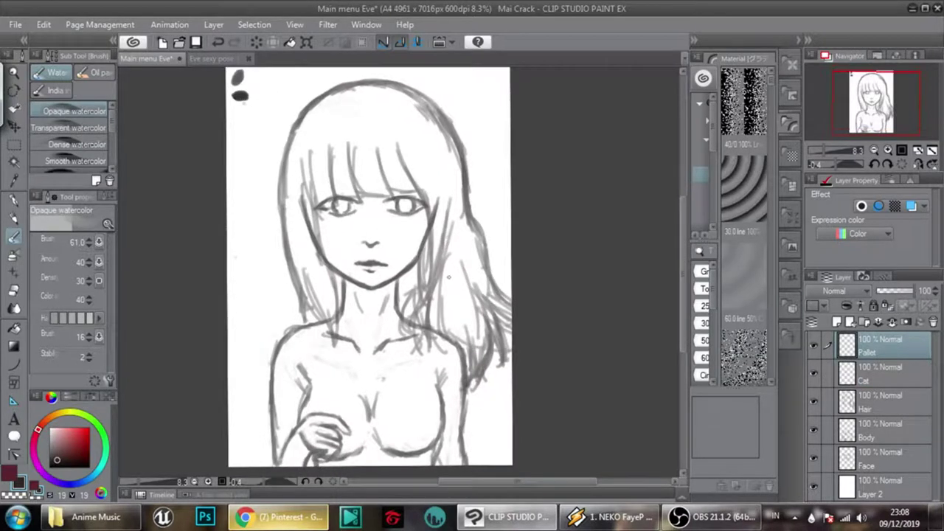
{"action": "mouse_move", "coordinate": [408, 283]}
{"action": "left_mouse_down"}
{"action": "mouse_move", "coordinate": [403, 311]}
{"action": "mouse_move", "coordinate": [421, 306]}
{"action": "mouse_move", "coordinate": [404, 311]}
{"action": "mouse_move", "coordinate": [424, 304]}
{"action": "mouse_move", "coordinate": [450, 315]}
{"action": "mouse_move", "coordinate": [407, 330]}
{"action": "mouse_move", "coordinate": [402, 348]}
{"action": "left_mouse_up"}
{"action": "mouse_move", "coordinate": [444, 309]}
{"action": "left_mouse_down"}
{"action": "mouse_move", "coordinate": [474, 314]}
{"action": "mouse_move", "coordinate": [456, 328]}
{"action": "left_mouse_up"}
{"action": "mouse_move", "coordinate": [402, 315]}
{"action": "left_mouse_down"}
{"action": "mouse_move", "coordinate": [409, 283]}
{"action": "mouse_move", "coordinate": [427, 303]}
{"action": "mouse_move", "coordinate": [445, 304]}
{"action": "left_mouse_up"}
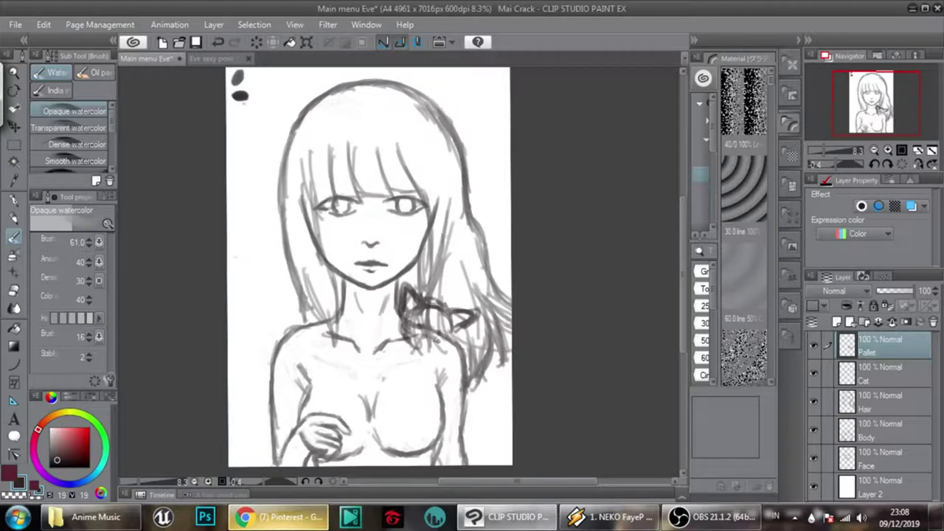
{"action": "left_click_drag", "start_coordinate": [400, 334], "coordinate": [425, 353]}
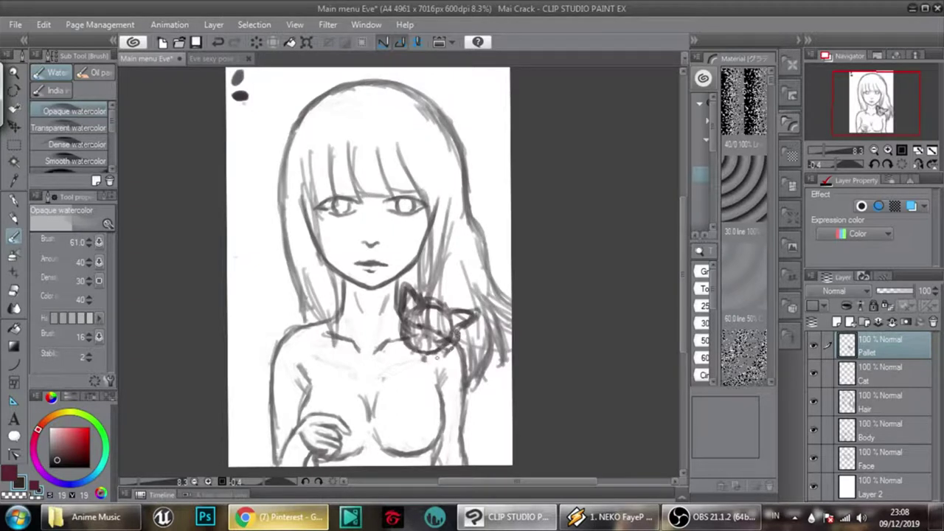
{"action": "left_click_drag", "start_coordinate": [446, 360], "coordinate": [431, 369]}
{"action": "left_click_drag", "start_coordinate": [398, 336], "coordinate": [416, 360]}
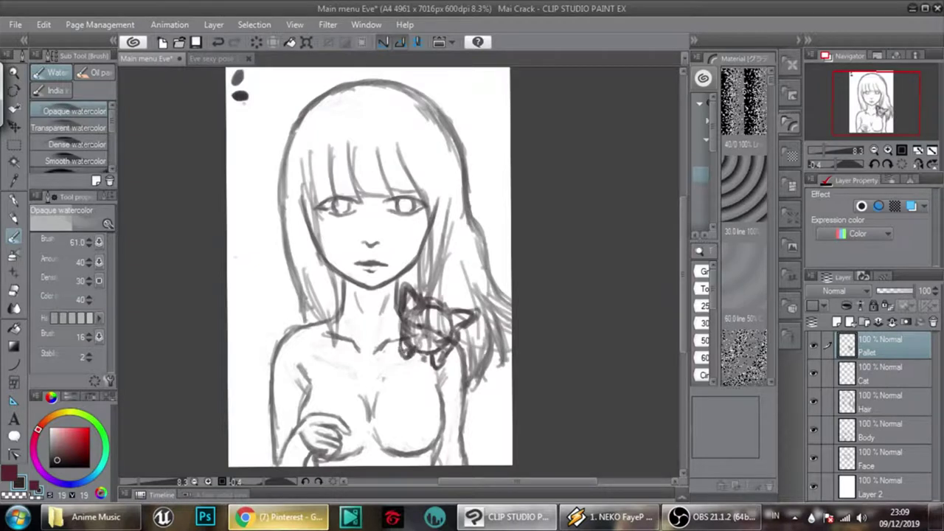
- Merge the Pallet layer with the Cat layer below it
{"action": "scroll", "coordinate": [394, 307], "scroll_direction": "down", "scroll_amount": 1}
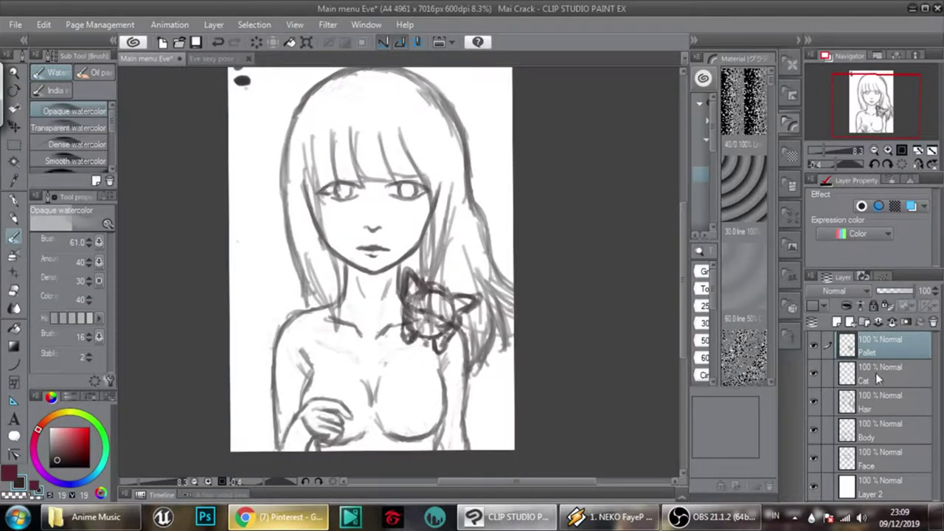
{"action": "right_click", "coordinate": [871, 347]}
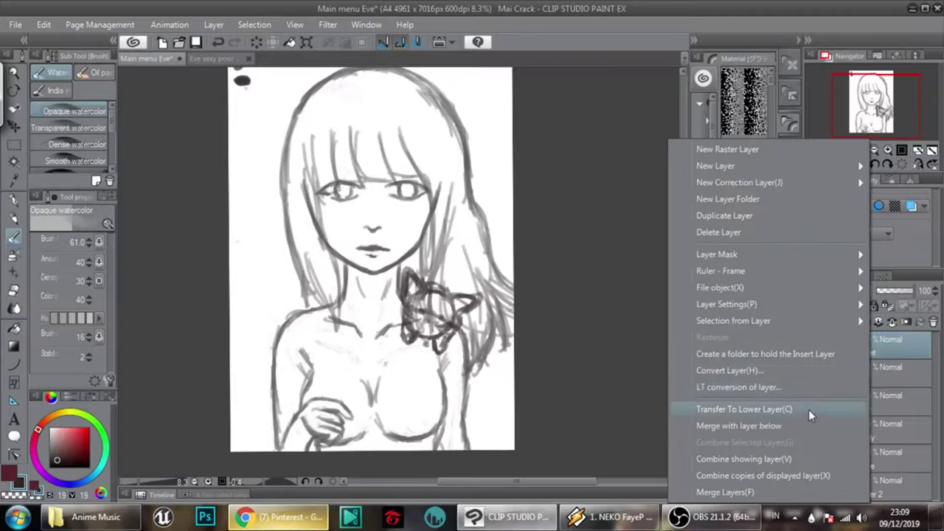
{"action": "left_click", "coordinate": [782, 427]}
- Add a new raster layer above Cat and name it Dress
{"action": "left_click_drag", "start_coordinate": [251, 164], "coordinate": [246, 209]}
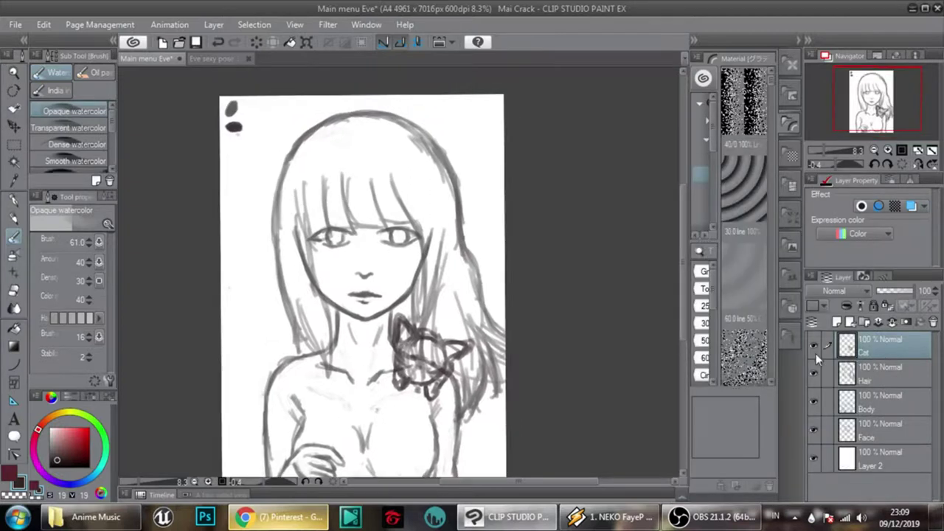
{"action": "left_click_drag", "start_coordinate": [370, 274], "coordinate": [370, 237]}
{"action": "left_click", "coordinate": [839, 322]}
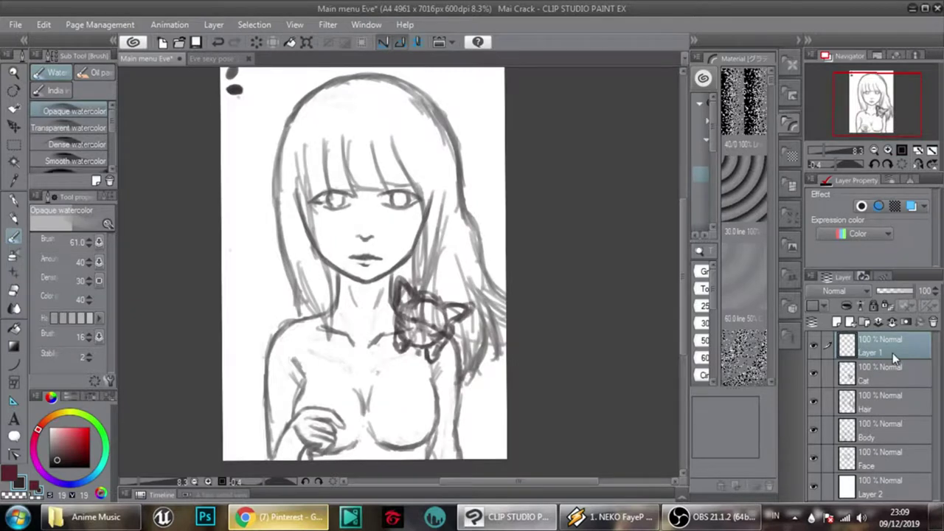
{"action": "double_click", "coordinate": [876, 351]}
{"action": "type", "text": "Dress"}
{"action": "key", "text": "Return"}
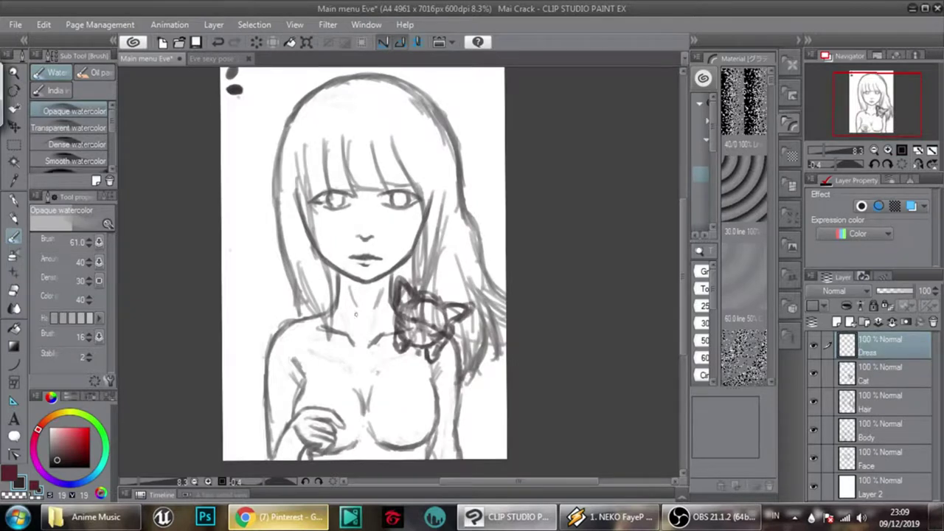
- Sample the dark blue of the neck ribbon from the Eve pose reference as a drawing colour
{"action": "left_click", "coordinate": [54, 442]}
{"action": "left_click_drag", "start_coordinate": [39, 430], "coordinate": [34, 443]}
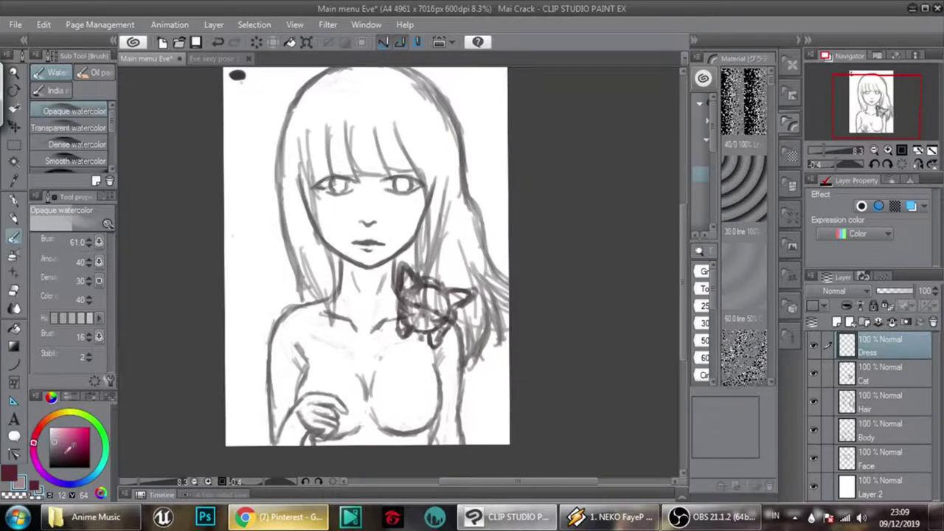
{"action": "left_click", "coordinate": [208, 59]}
{"action": "left_click", "coordinate": [405, 239], "text": "alt"}
{"action": "left_click", "coordinate": [420, 236], "text": "alt"}
{"action": "left_click", "coordinate": [147, 58]}
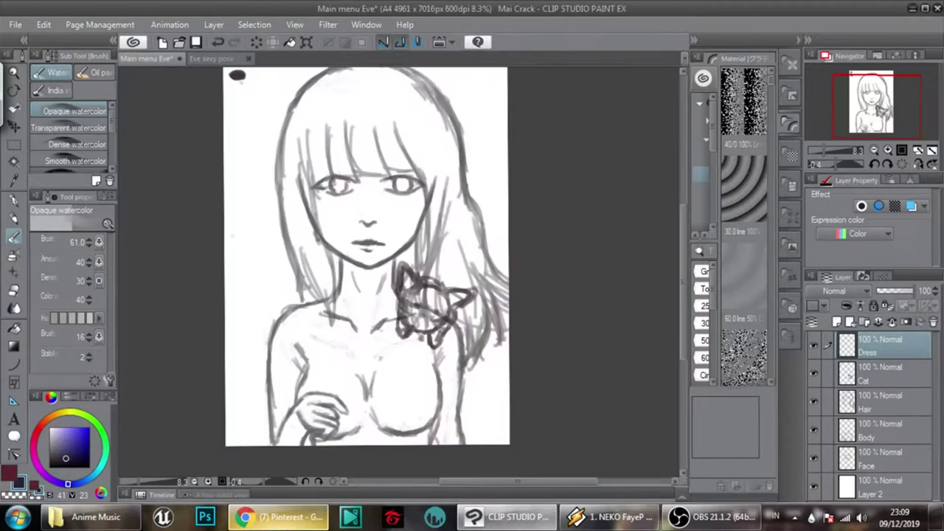
- Set the drawing colour to red with saturation 64 and value 65, and sketch the collar's ruffled upper edge beneath the chin
{"action": "left_click", "coordinate": [36, 434]}
{"action": "left_click", "coordinate": [76, 440]}
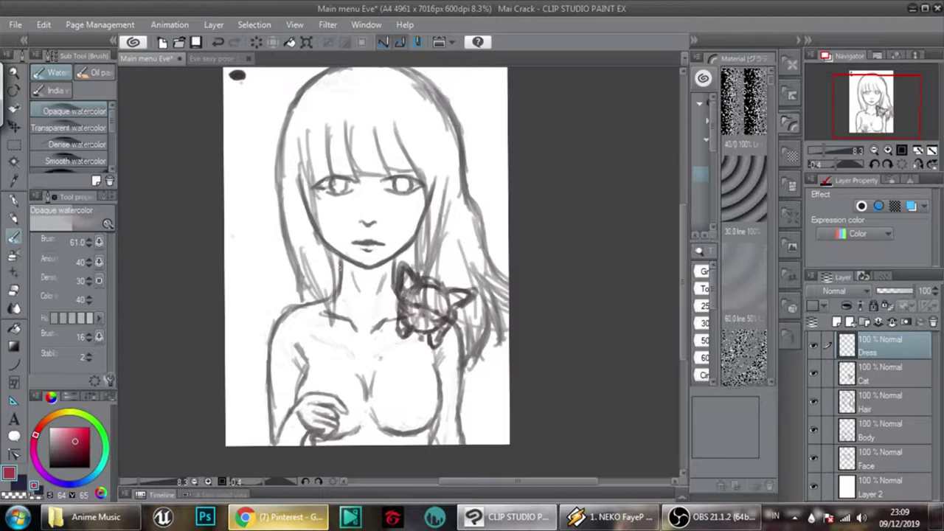
{"action": "left_click", "coordinate": [211, 58]}
{"action": "left_click", "coordinate": [153, 59]}
{"action": "mouse_move", "coordinate": [331, 262]}
{"action": "left_mouse_down"}
{"action": "mouse_move", "coordinate": [337, 277]}
{"action": "mouse_move", "coordinate": [400, 262]}
{"action": "left_mouse_up"}
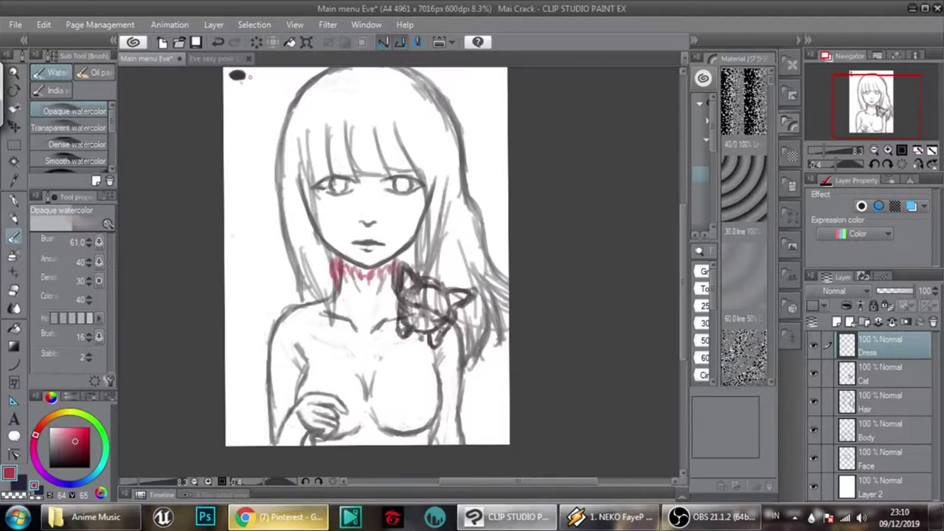
- Check the Eve pose reference, clear the first ruffle and redraw the high collar with frilled upper edge, sides and wavy lower edge
{"action": "left_click", "coordinate": [212, 59]}
{"action": "left_click", "coordinate": [158, 56]}
{"action": "key", "text": "Delete"}
{"action": "left_click_drag", "start_coordinate": [339, 263], "coordinate": [350, 265]}
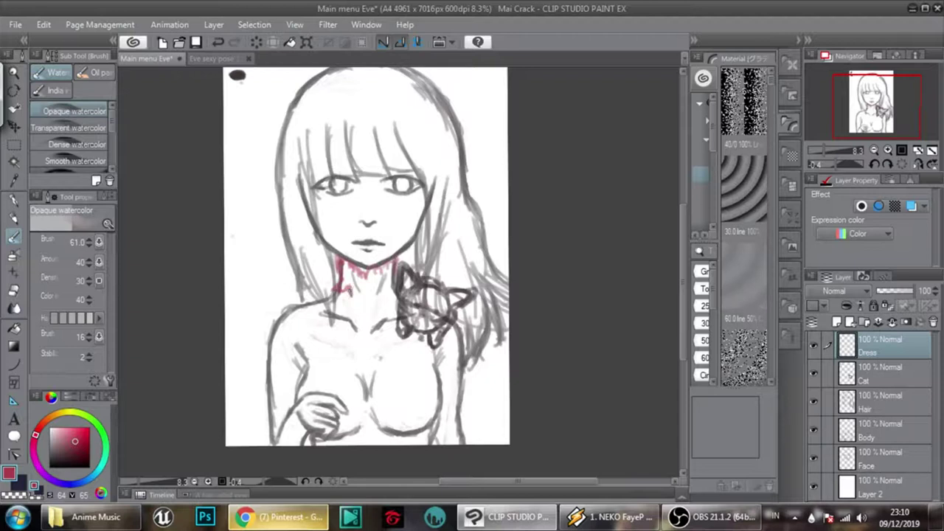
{"action": "mouse_move", "coordinate": [351, 286]}
{"action": "left_mouse_down"}
{"action": "mouse_move", "coordinate": [353, 297]}
{"action": "mouse_move", "coordinate": [400, 292]}
{"action": "left_mouse_up"}
{"action": "mouse_move", "coordinate": [391, 289]}
{"action": "left_mouse_down"}
{"action": "mouse_move", "coordinate": [390, 267]}
{"action": "mouse_move", "coordinate": [394, 294]}
{"action": "left_mouse_up"}
{"action": "left_click_drag", "start_coordinate": [344, 271], "coordinate": [342, 291]}
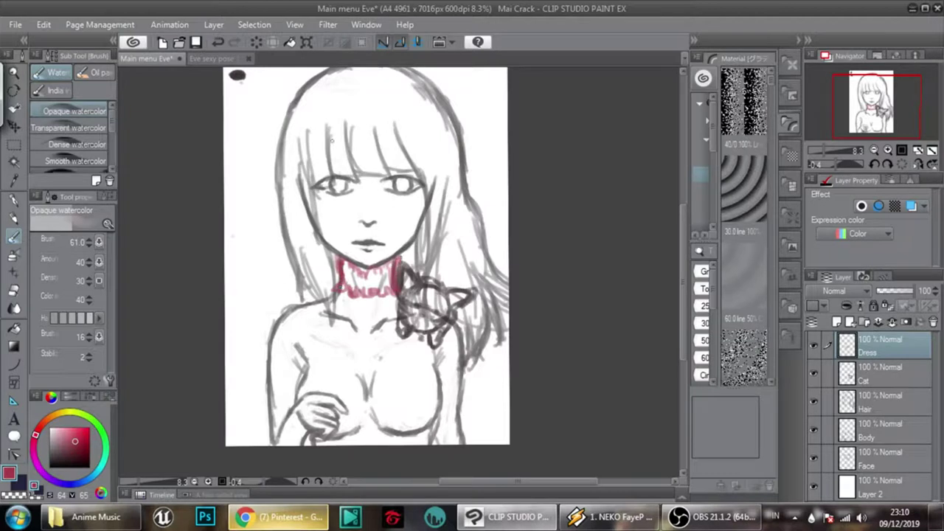
- Check the Eve pose reference and sketch the dress's shoulder line from the collar over the figure's right shoulder
{"action": "left_click", "coordinate": [211, 58]}
{"action": "left_click", "coordinate": [156, 59]}
{"action": "left_click_drag", "start_coordinate": [323, 297], "coordinate": [285, 310]}
- Compare with the Eve pose reference and sketch the dress's centre front line from the collar to a round button on the chest
{"action": "left_click", "coordinate": [211, 59]}
{"action": "left_click", "coordinate": [168, 59]}
{"action": "left_click", "coordinate": [212, 58]}
{"action": "left_click", "coordinate": [168, 58]}
{"action": "left_click", "coordinate": [214, 58]}
{"action": "left_click", "coordinate": [150, 59]}
{"action": "mouse_move", "coordinate": [368, 347]}
{"action": "left_mouse_down"}
{"action": "mouse_move", "coordinate": [371, 366]}
{"action": "mouse_move", "coordinate": [360, 367]}
{"action": "mouse_move", "coordinate": [377, 357]}
{"action": "mouse_move", "coordinate": [365, 369]}
{"action": "left_mouse_up"}
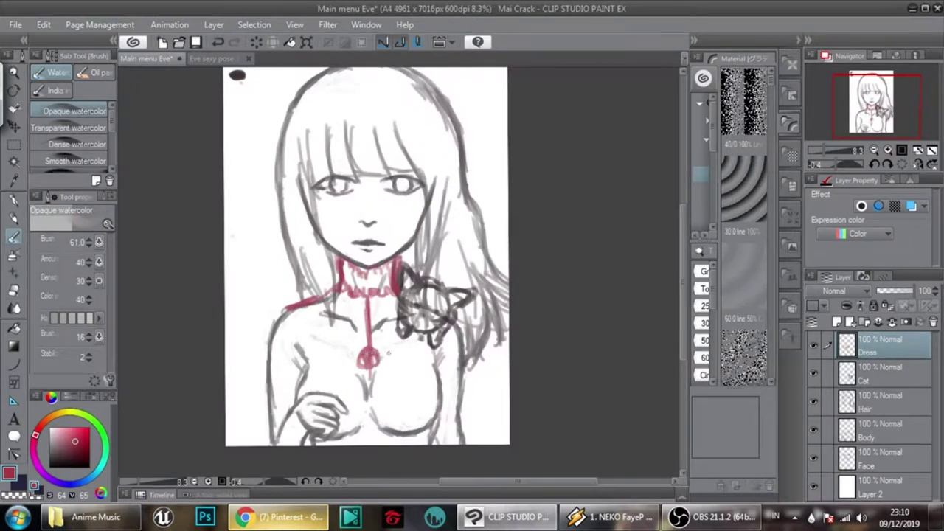
{"action": "scroll", "coordinate": [388, 354], "scroll_direction": "down", "scroll_amount": 2}
{"action": "left_click", "coordinate": [213, 58]}
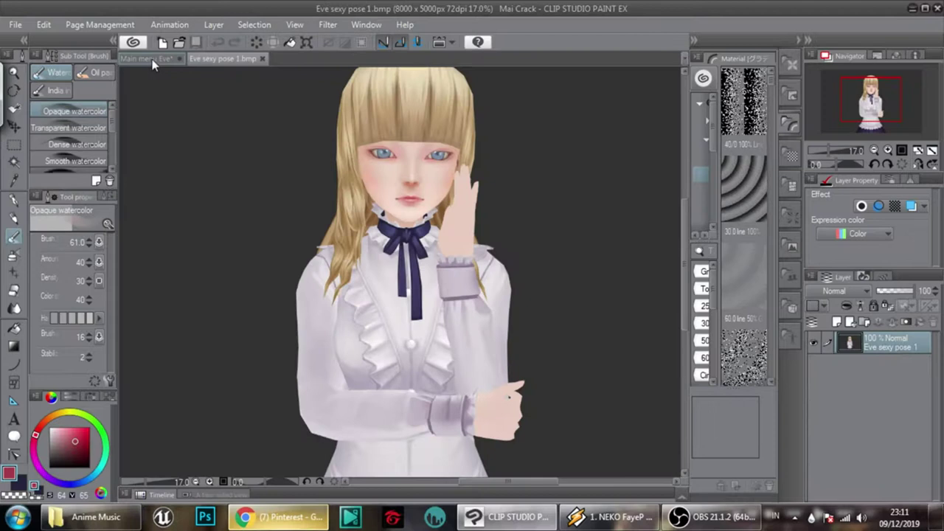
- Fill the chest button, add a second round button beneath it, and extend the dress's centre front line down between and past them
{"action": "left_click", "coordinate": [151, 59]}
{"action": "left_click", "coordinate": [87, 240]}
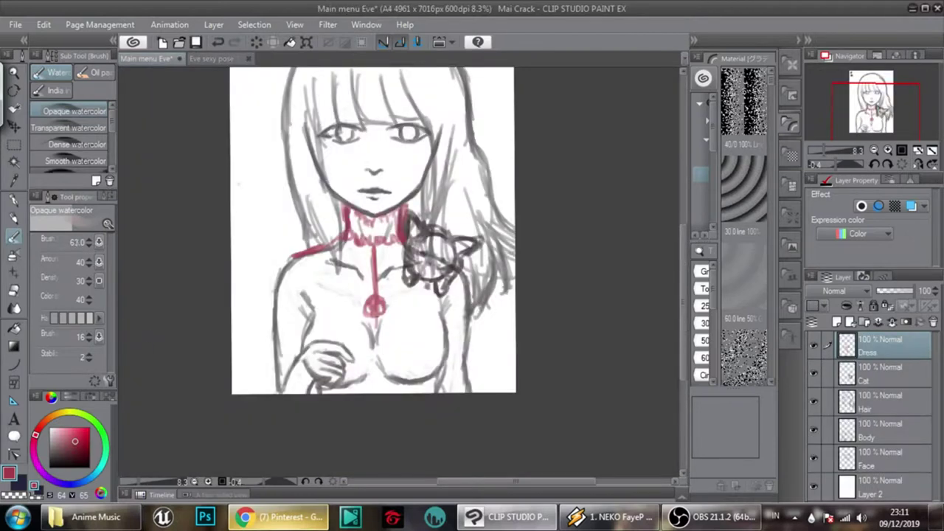
{"action": "left_click_drag", "start_coordinate": [369, 305], "coordinate": [374, 309]}
{"action": "left_click_drag", "start_coordinate": [376, 351], "coordinate": [374, 360]}
{"action": "left_click_drag", "start_coordinate": [376, 316], "coordinate": [379, 358]}
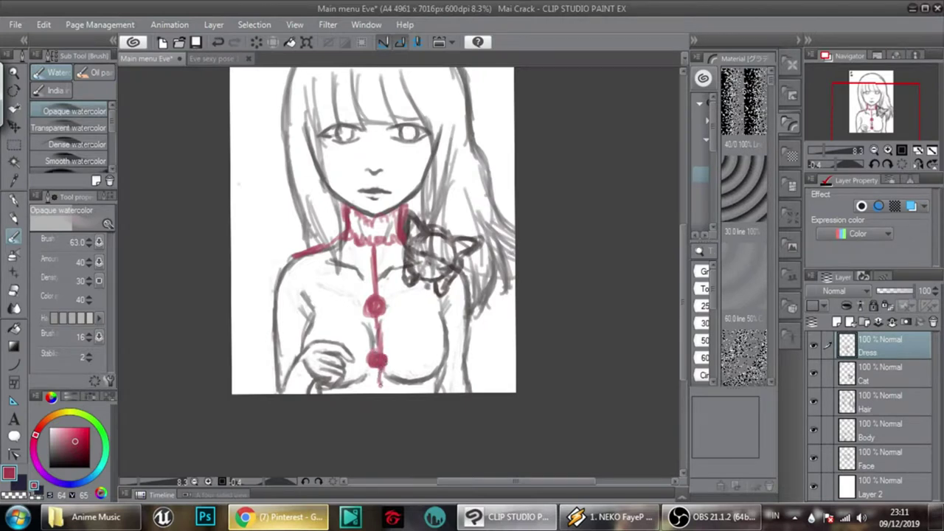
- Check the Eve pose reference and add another filled round button on the centre front line just beneath the collar
{"action": "left_click", "coordinate": [214, 59]}
{"action": "left_click", "coordinate": [168, 59]}
{"action": "left_click_drag", "start_coordinate": [379, 263], "coordinate": [375, 267]}
{"action": "key", "text": "e"}
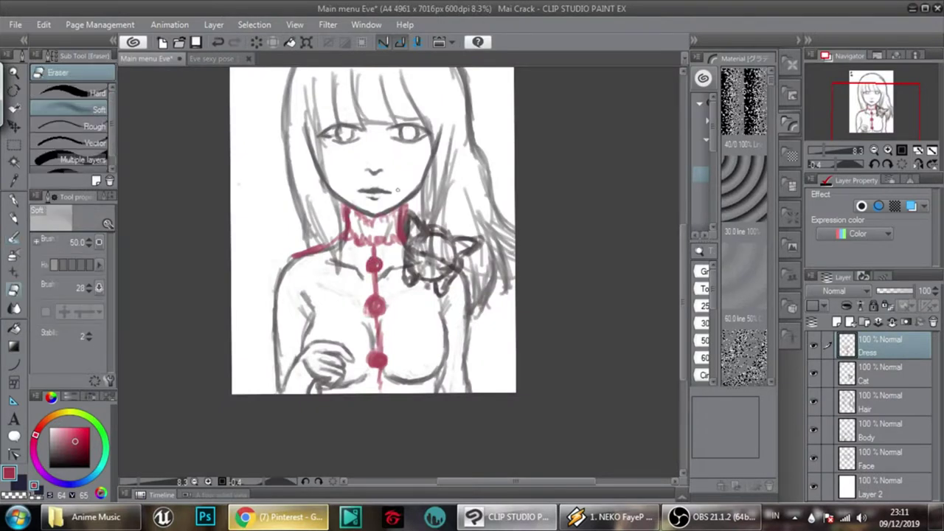
{"action": "key", "text": "b"}
- Check the Eve pose reference and sketch an inward-slanting seam line on each side of the dress's bodice
{"action": "left_click", "coordinate": [212, 59]}
{"action": "left_click", "coordinate": [146, 59]}
{"action": "left_click_drag", "start_coordinate": [304, 266], "coordinate": [325, 324]}
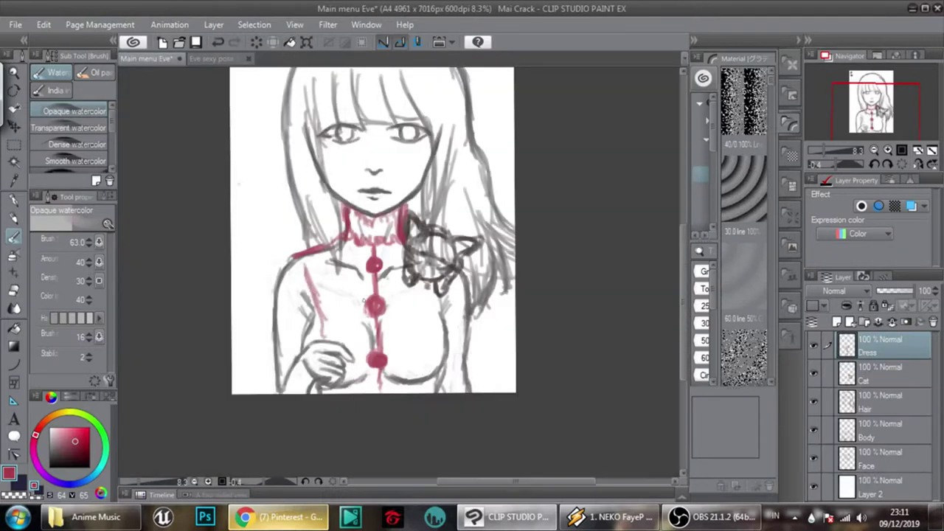
{"action": "left_click_drag", "start_coordinate": [443, 285], "coordinate": [431, 355]}
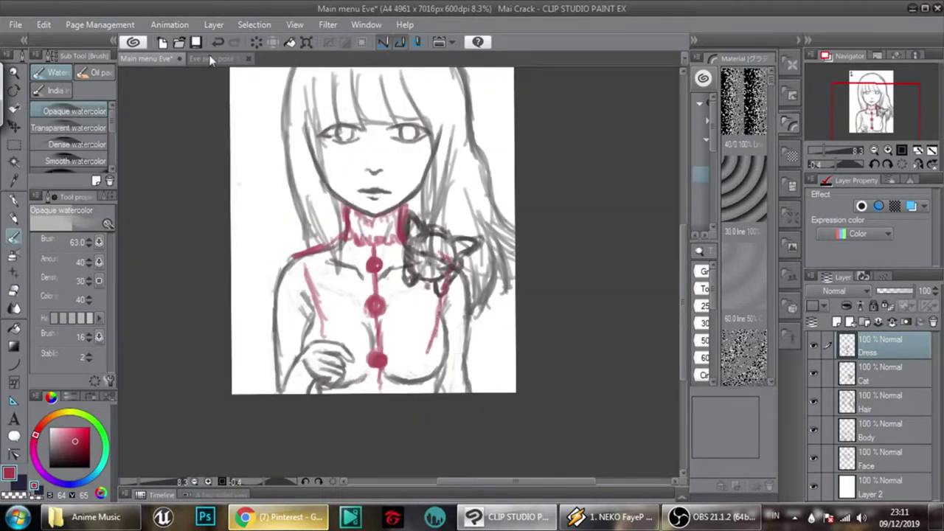
- Check the Eve pose reference repeatedly and sketch the zigzag ruffle from the figure's right shoulder to the hand, continuing the seam beside it
{"action": "left_click", "coordinate": [210, 57]}
{"action": "left_click", "coordinate": [146, 58]}
{"action": "mouse_move", "coordinate": [297, 256]}
{"action": "left_mouse_down"}
{"action": "mouse_move", "coordinate": [270, 267]}
{"action": "mouse_move", "coordinate": [294, 307]}
{"action": "left_mouse_up"}
{"action": "left_click", "coordinate": [211, 58]}
{"action": "left_click", "coordinate": [161, 57]}
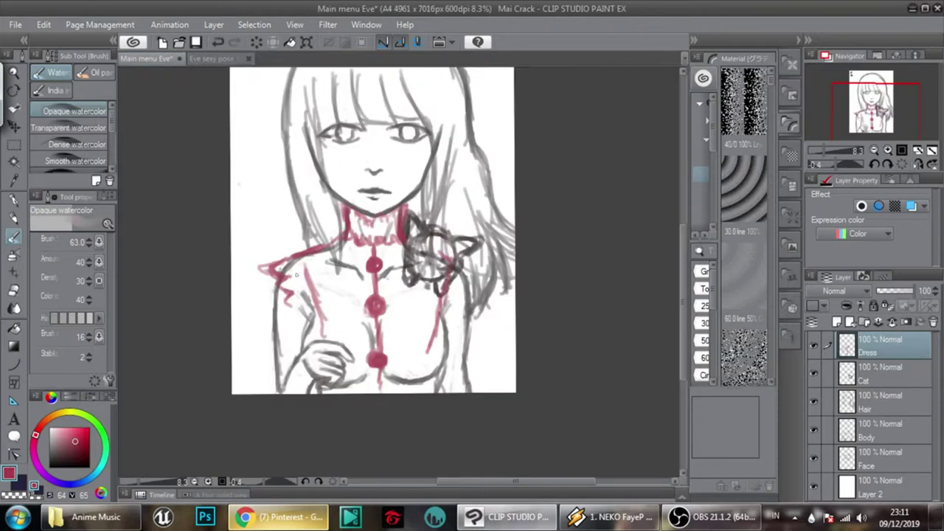
{"action": "left_click_drag", "start_coordinate": [302, 325], "coordinate": [309, 341]}
{"action": "left_click", "coordinate": [202, 57]}
{"action": "left_click", "coordinate": [150, 59]}
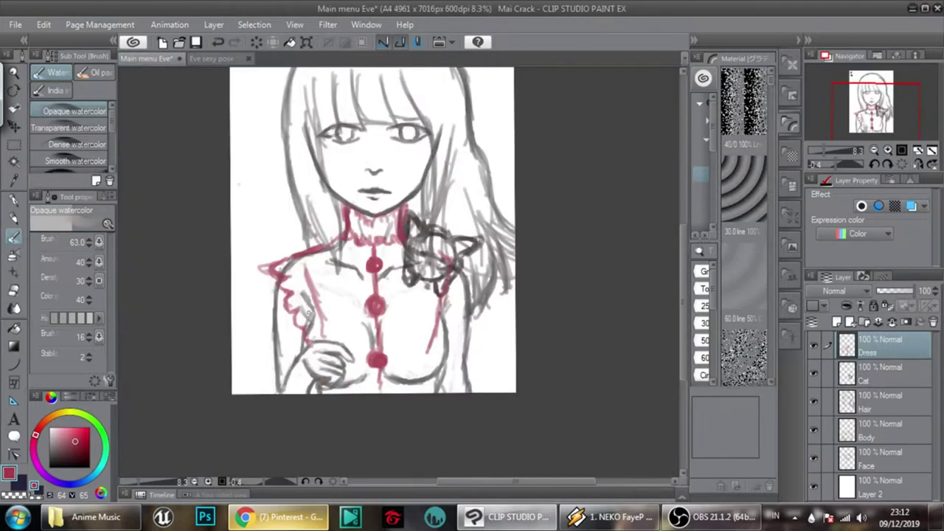
{"action": "left_click_drag", "start_coordinate": [319, 315], "coordinate": [335, 344]}
- Sketch the matching ruffle along the bodice seam on the figure's left, from beneath the cat to the page's lower edge
{"action": "mouse_move", "coordinate": [460, 261]}
{"action": "left_mouse_down"}
{"action": "mouse_move", "coordinate": [479, 266]}
{"action": "mouse_move", "coordinate": [449, 311]}
{"action": "mouse_move", "coordinate": [451, 336]}
{"action": "mouse_move", "coordinate": [449, 323]}
{"action": "mouse_move", "coordinate": [421, 373]}
{"action": "mouse_move", "coordinate": [436, 365]}
{"action": "left_mouse_up"}
{"action": "left_click", "coordinate": [212, 58]}
{"action": "left_click", "coordinate": [126, 58]}
{"action": "mouse_move", "coordinate": [433, 360]}
{"action": "left_mouse_down"}
{"action": "mouse_move", "coordinate": [438, 337]}
{"action": "mouse_move", "coordinate": [440, 348]}
{"action": "mouse_move", "coordinate": [414, 363]}
{"action": "mouse_move", "coordinate": [425, 368]}
{"action": "left_mouse_up"}
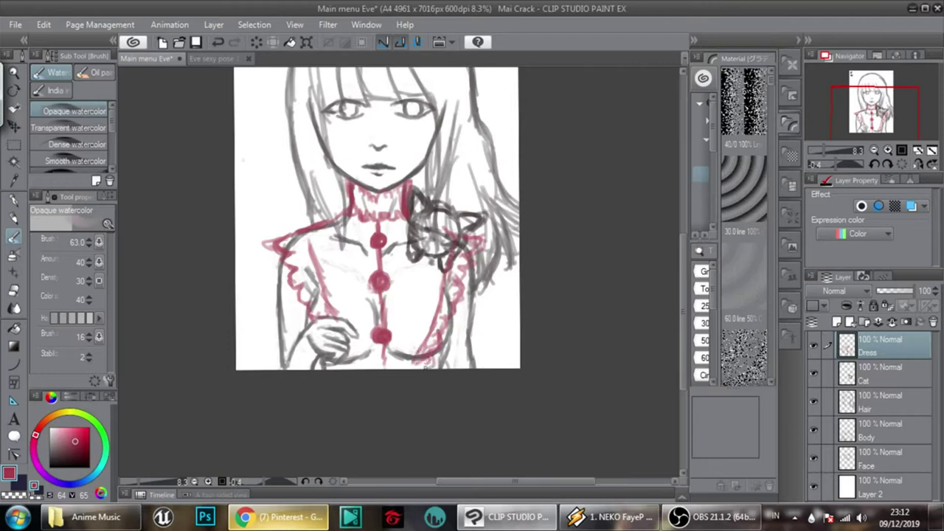
- Check the Eve pose reference, erase the bodice seam on the figure's right and redraw it to the lower edge, reinforcing the opposite seam
{"action": "left_click", "coordinate": [214, 58]}
{"action": "left_click", "coordinate": [159, 59]}
{"action": "mouse_move", "coordinate": [313, 240]}
{"action": "left_mouse_down"}
{"action": "mouse_move", "coordinate": [346, 303]}
{"action": "mouse_move", "coordinate": [327, 298]}
{"action": "mouse_move", "coordinate": [312, 236]}
{"action": "left_mouse_up"}
{"action": "key", "text": "e"}
{"action": "mouse_move", "coordinate": [343, 298]}
{"action": "left_mouse_down"}
{"action": "mouse_move", "coordinate": [335, 277]}
{"action": "mouse_move", "coordinate": [329, 294]}
{"action": "left_mouse_up"}
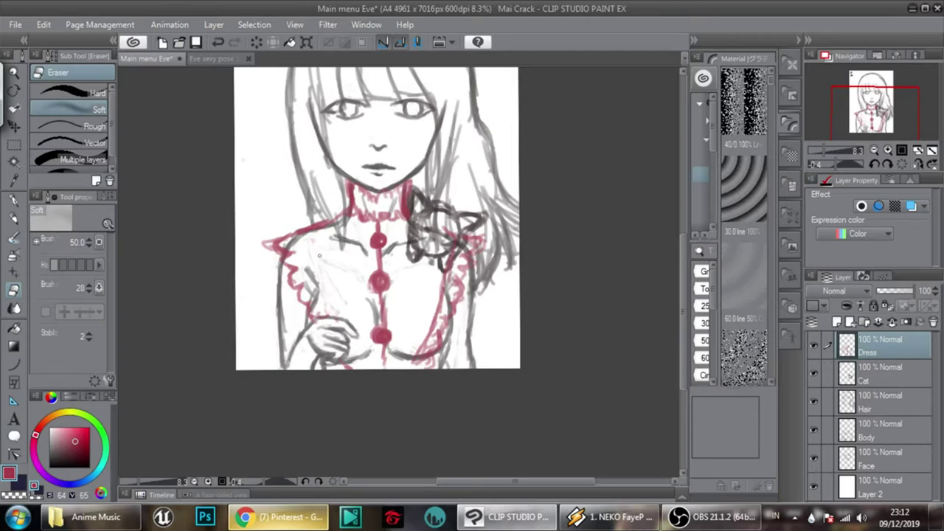
{"action": "key", "text": "b"}
{"action": "key", "text": "b"}
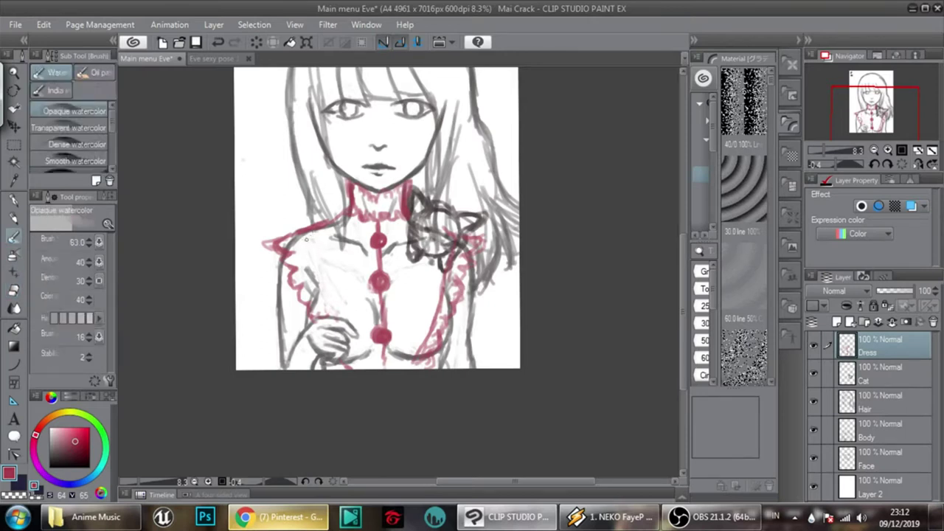
{"action": "mouse_move", "coordinate": [301, 239]}
{"action": "left_mouse_down"}
{"action": "mouse_move", "coordinate": [339, 299]}
{"action": "mouse_move", "coordinate": [357, 364]}
{"action": "left_mouse_up"}
{"action": "left_click_drag", "start_coordinate": [439, 327], "coordinate": [430, 350]}
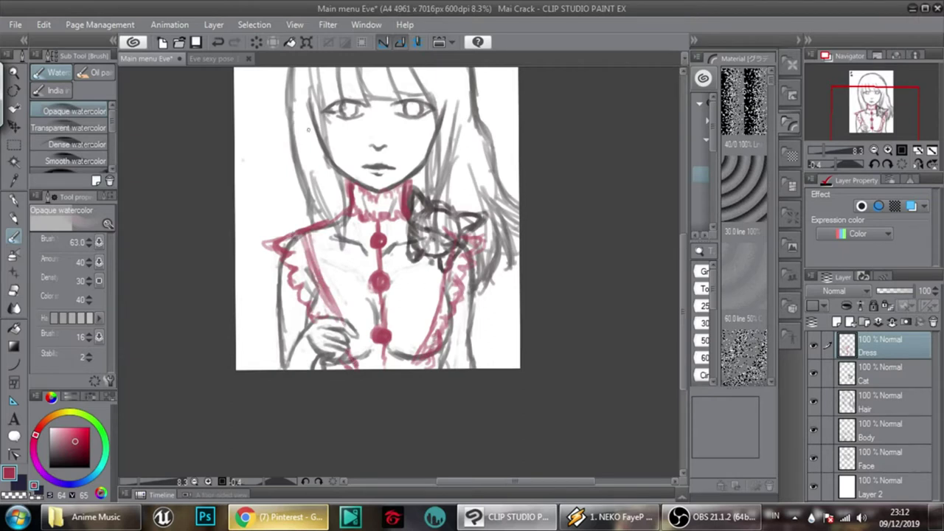
- Check the Eve pose reference and sketch the outer sleeve line on the figure's left arm, undoing the first stroke and redrawing it wider
{"action": "left_click", "coordinate": [213, 59]}
{"action": "left_click", "coordinate": [152, 59]}
{"action": "mouse_move", "coordinate": [464, 243]}
{"action": "left_mouse_down"}
{"action": "mouse_move", "coordinate": [478, 275]}
{"action": "mouse_move", "coordinate": [481, 354]}
{"action": "left_mouse_up"}
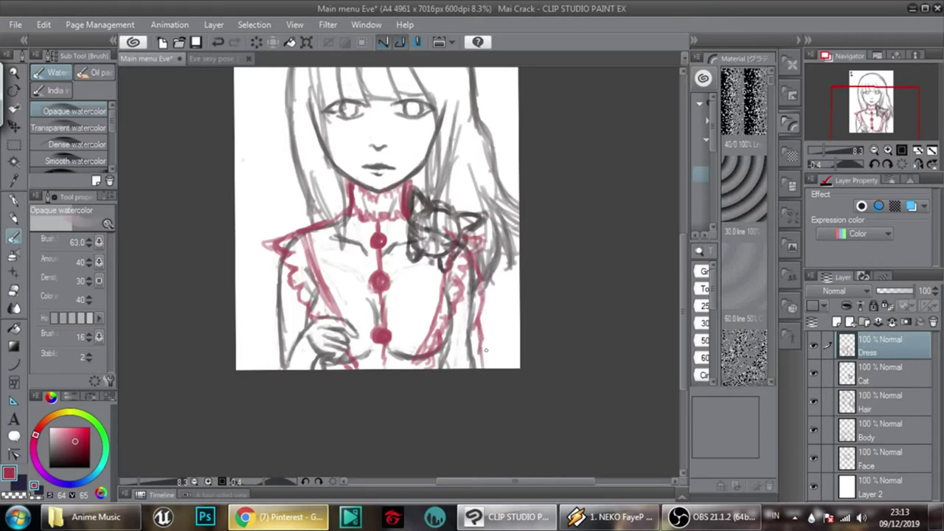
{"action": "key", "text": "ctrl+z"}
{"action": "left_click_drag", "start_coordinate": [485, 276], "coordinate": [485, 359]}
{"action": "left_click_drag", "start_coordinate": [485, 285], "coordinate": [486, 368]}
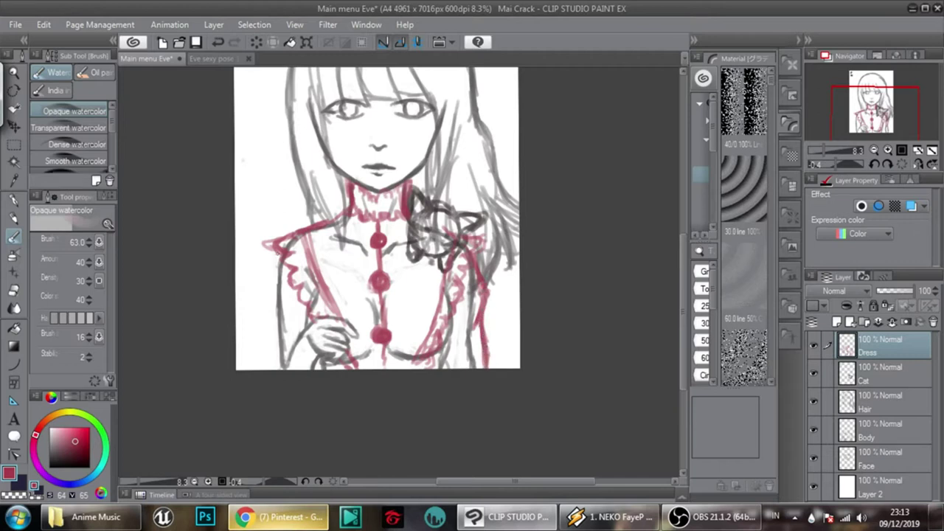
- Check the Eve pose and the Pinterest doll in Chrome, return to Clip Studio Paint and sketch the sleeve over the figure's raised right arm
{"action": "left_click", "coordinate": [211, 59]}
{"action": "left_click", "coordinate": [166, 59]}
{"action": "left_click", "coordinate": [277, 518]}
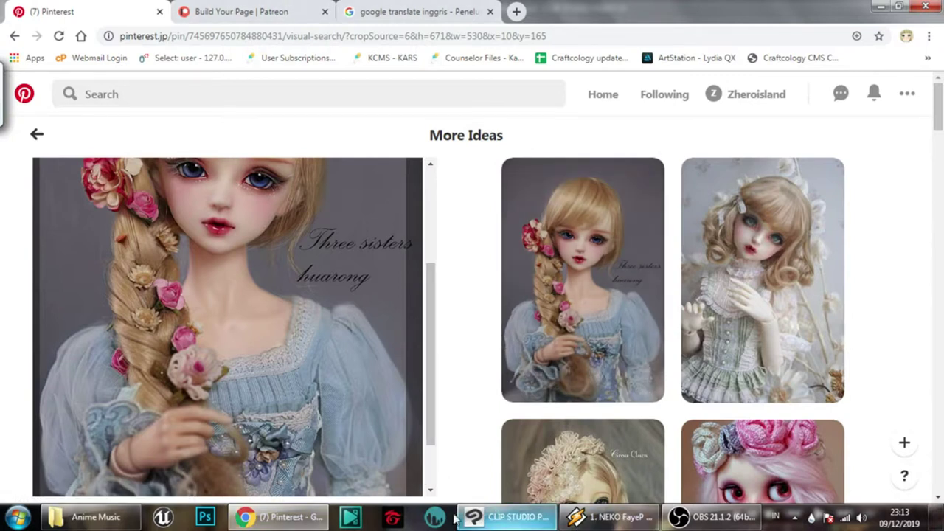
{"action": "left_click", "coordinate": [509, 517]}
{"action": "left_click_drag", "start_coordinate": [280, 249], "coordinate": [267, 312]}
{"action": "mouse_move", "coordinate": [271, 266]}
{"action": "left_mouse_down"}
{"action": "mouse_move", "coordinate": [270, 345]}
{"action": "mouse_move", "coordinate": [282, 369]}
{"action": "mouse_move", "coordinate": [267, 341]}
{"action": "left_mouse_up"}
{"action": "mouse_move", "coordinate": [273, 301]}
{"action": "left_mouse_down"}
{"action": "mouse_move", "coordinate": [280, 357]}
{"action": "mouse_move", "coordinate": [276, 342]}
{"action": "mouse_move", "coordinate": [317, 361]}
{"action": "left_mouse_up"}
{"action": "mouse_move", "coordinate": [302, 329]}
{"action": "left_mouse_down"}
{"action": "mouse_move", "coordinate": [291, 352]}
{"action": "mouse_move", "coordinate": [307, 369]}
{"action": "mouse_move", "coordinate": [323, 360]}
{"action": "mouse_move", "coordinate": [280, 368]}
{"action": "left_mouse_up"}
{"action": "mouse_move", "coordinate": [293, 256]}
{"action": "left_mouse_down"}
{"action": "mouse_move", "coordinate": [277, 336]}
{"action": "mouse_move", "coordinate": [281, 317]}
{"action": "left_mouse_up"}
- Reset the canvas rotation, select the Face and Hair layers together and scale them proportionally to 96%
{"action": "left_click", "coordinate": [822, 150]}
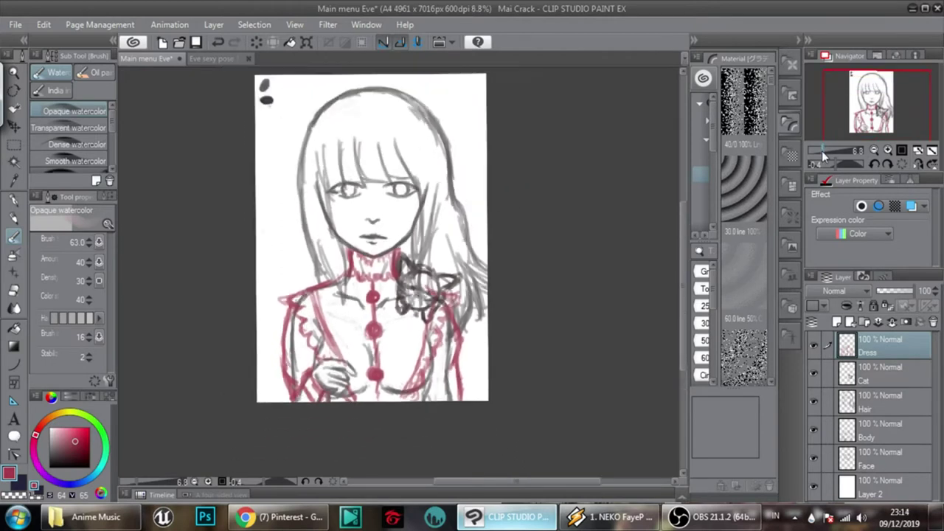
{"action": "key", "text": "r"}
{"action": "double_click", "coordinate": [570, 213]}
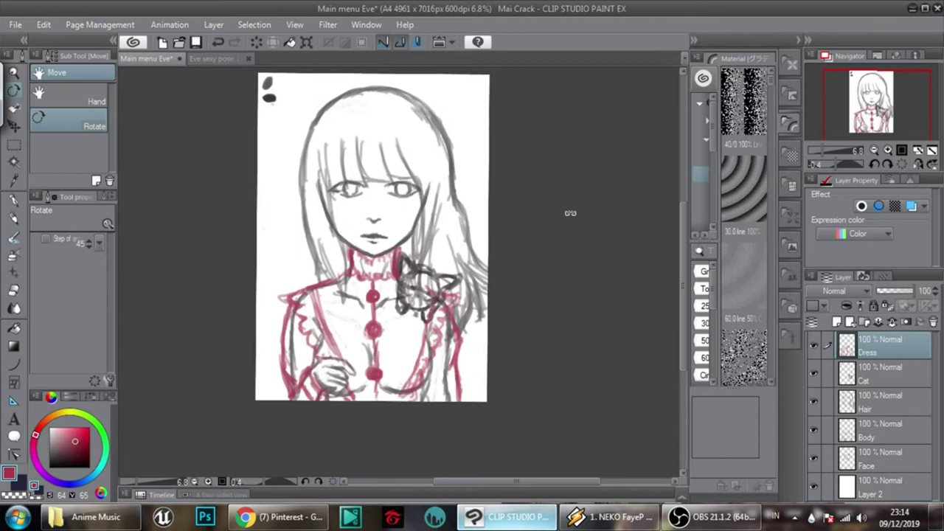
{"action": "left_click", "coordinate": [876, 431]}
{"action": "left_click", "coordinate": [878, 458]}
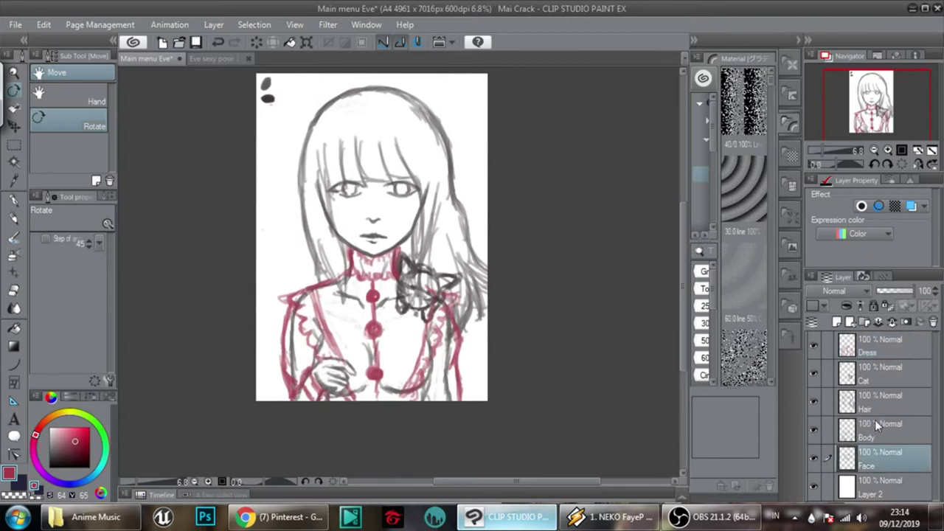
{"action": "left_click", "coordinate": [879, 404], "text": "ctrl"}
{"action": "key", "text": "ctrl+t"}
{"action": "left_click_drag", "start_coordinate": [489, 81], "coordinate": [481, 92]}
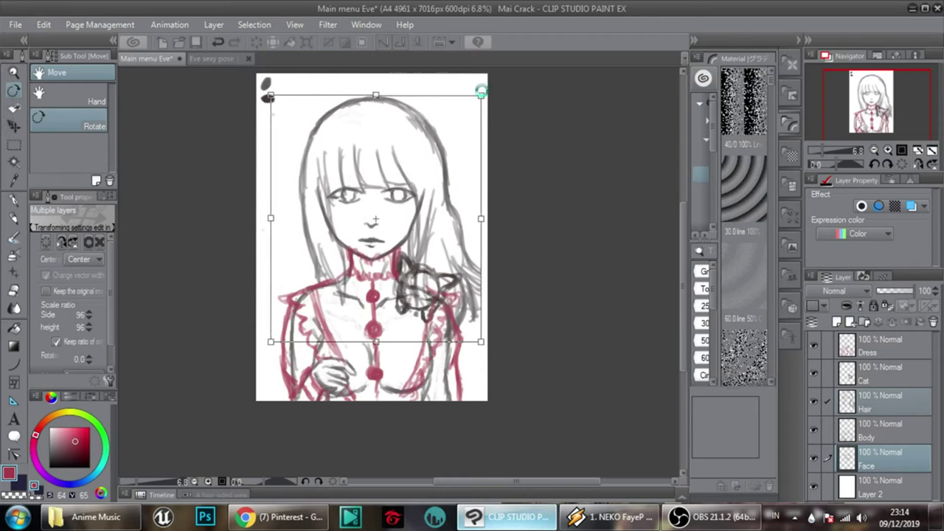
{"action": "key", "text": "Return"}
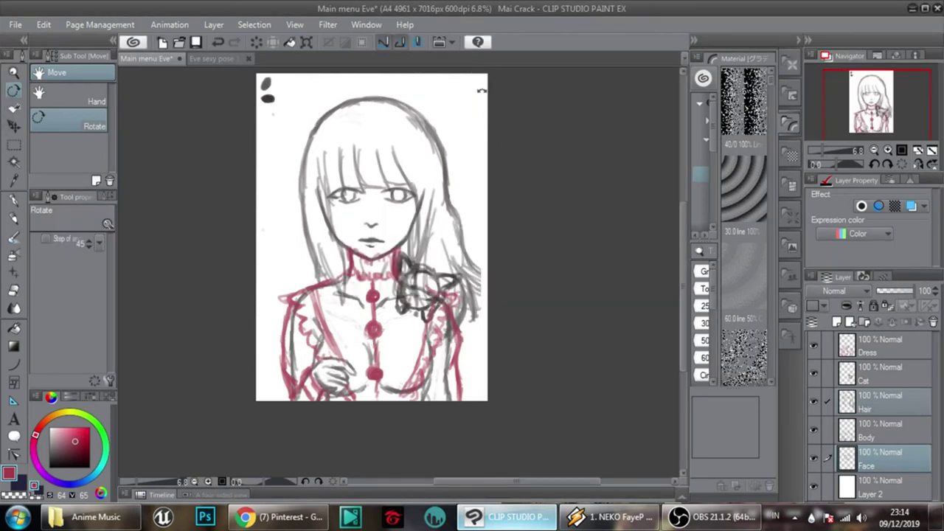
- Select the Cat layer and paint a red colour swatch beside the dark swatches in the page's corner
{"action": "left_click", "coordinate": [871, 402]}
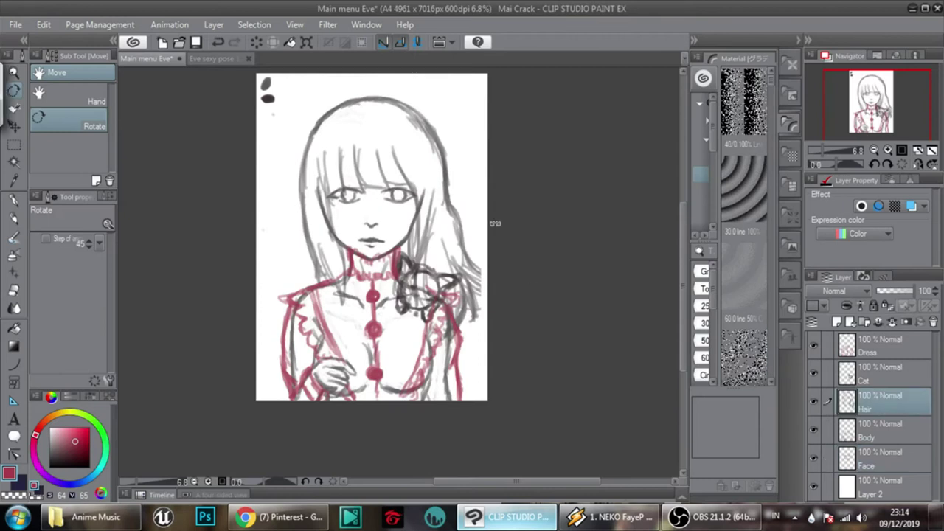
{"action": "left_click", "coordinate": [870, 376]}
{"action": "key", "text": "b"}
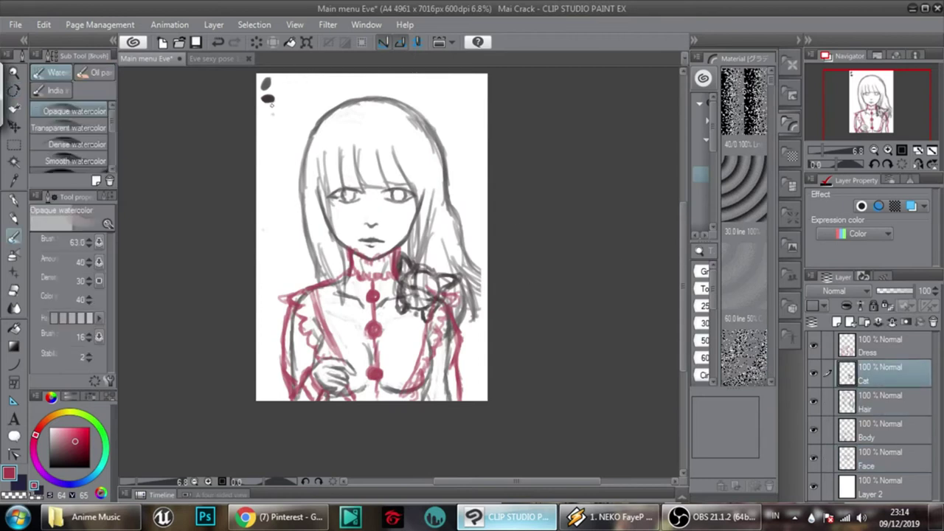
{"action": "left_click_drag", "start_coordinate": [280, 97], "coordinate": [283, 91]}
- Sample the dark grey swatch and extend the flowing hair ends to the page edge on the Hair layer
{"action": "left_click", "coordinate": [268, 78], "text": "alt"}
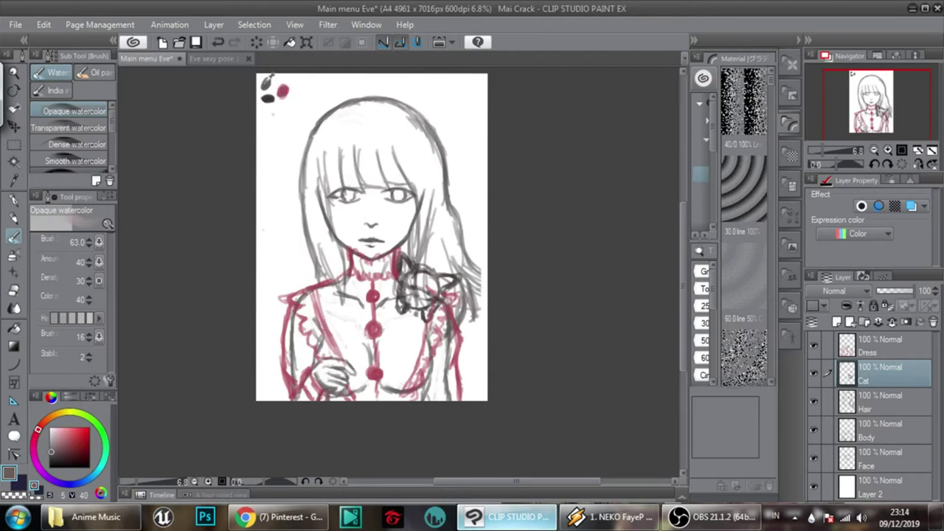
{"action": "left_click", "coordinate": [878, 409]}
{"action": "mouse_move", "coordinate": [472, 264]}
{"action": "left_mouse_down"}
{"action": "mouse_move", "coordinate": [488, 283]}
{"action": "mouse_move", "coordinate": [475, 293]}
{"action": "left_mouse_up"}
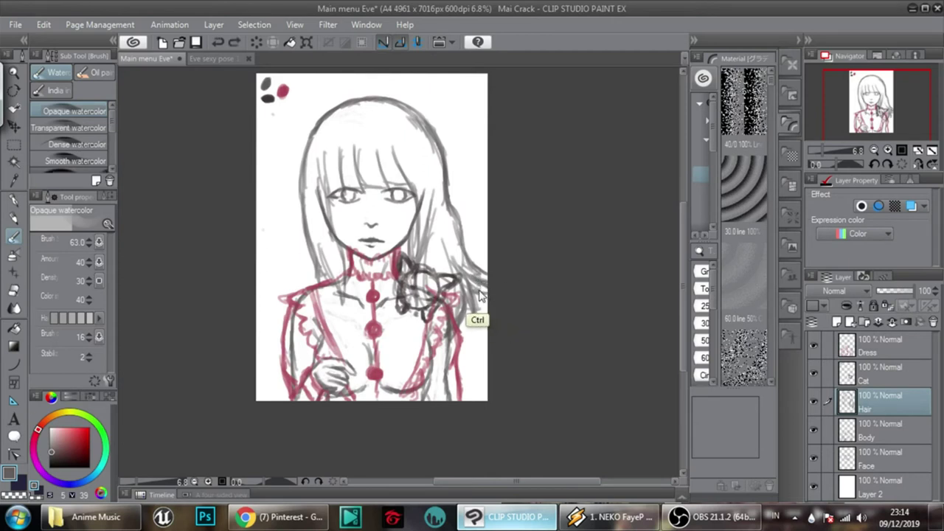
- Create a new layer above Dress and handwrite a short underlined word in grey above the head, undoing the first attempt
{"action": "key", "text": "ctrl+shift+n"}
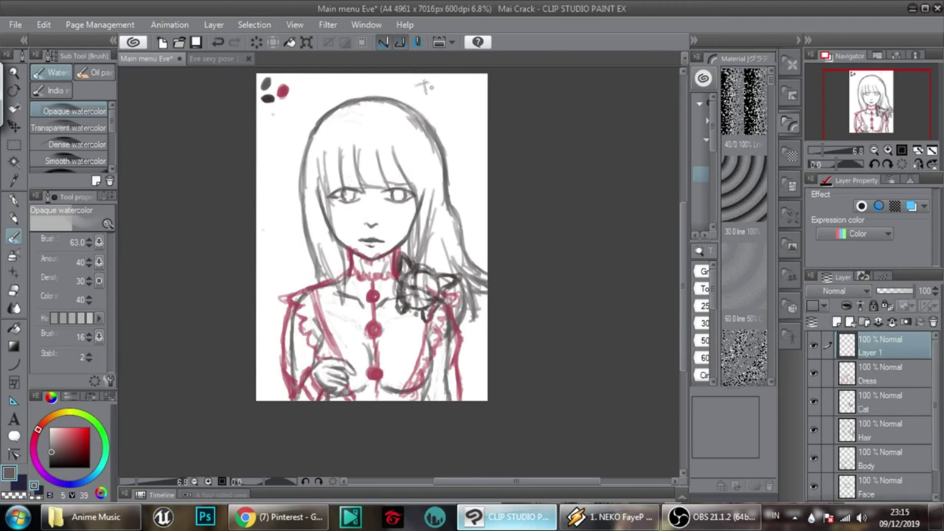
{"action": "key", "text": "ctrl+z"}
{"action": "mouse_move", "coordinate": [442, 90]}
{"action": "left_mouse_down"}
{"action": "mouse_move", "coordinate": [442, 82]}
{"action": "mouse_move", "coordinate": [451, 94]}
{"action": "left_mouse_up"}
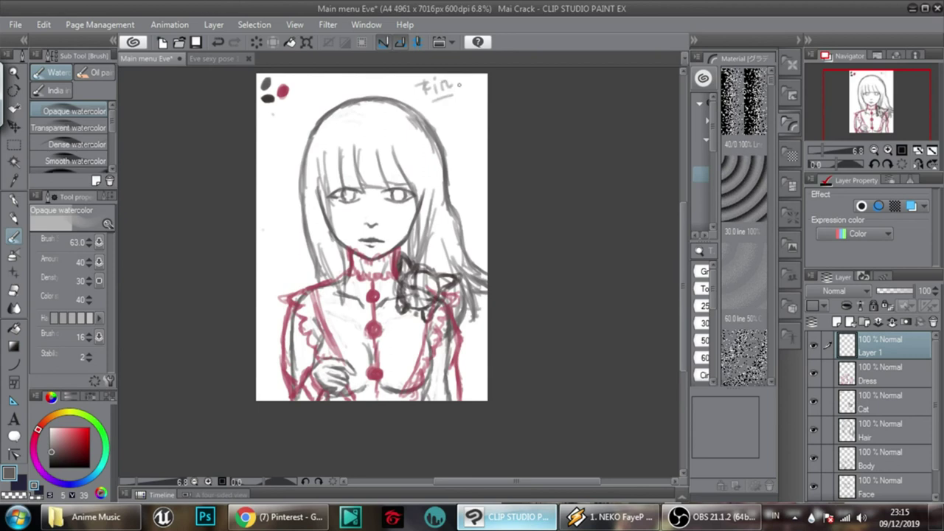